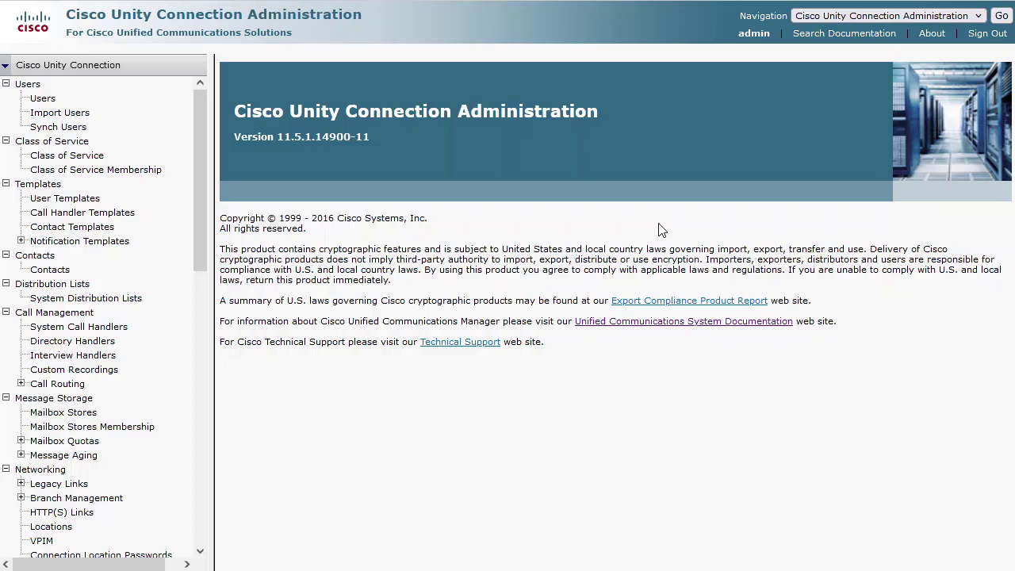
- Open the UMS unified messaging service, run its connection test, and close the results
{"action": "left_click_drag", "start_coordinate": [193, 131], "coordinate": [201, 262]}
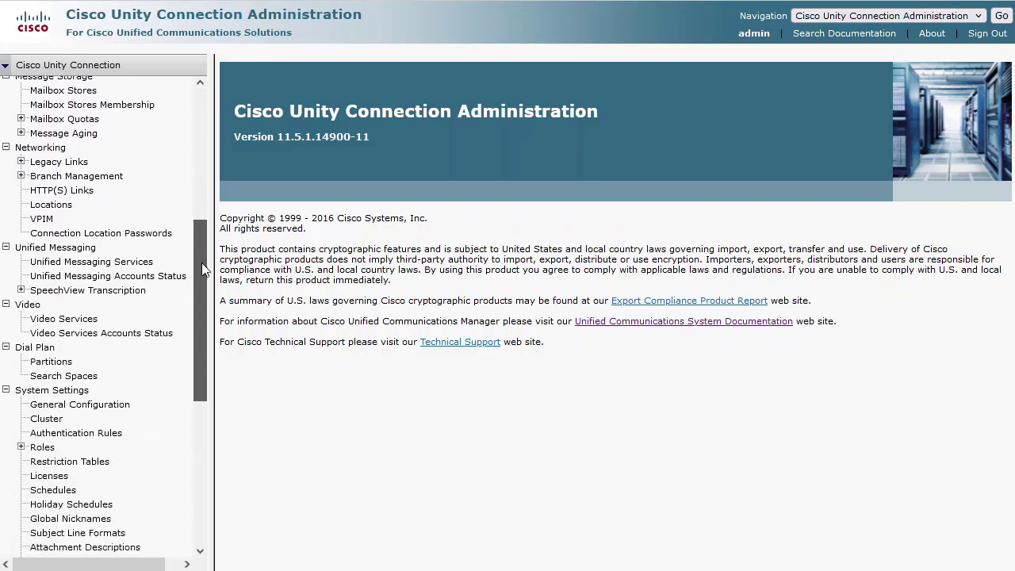
{"action": "left_click", "coordinate": [121, 264]}
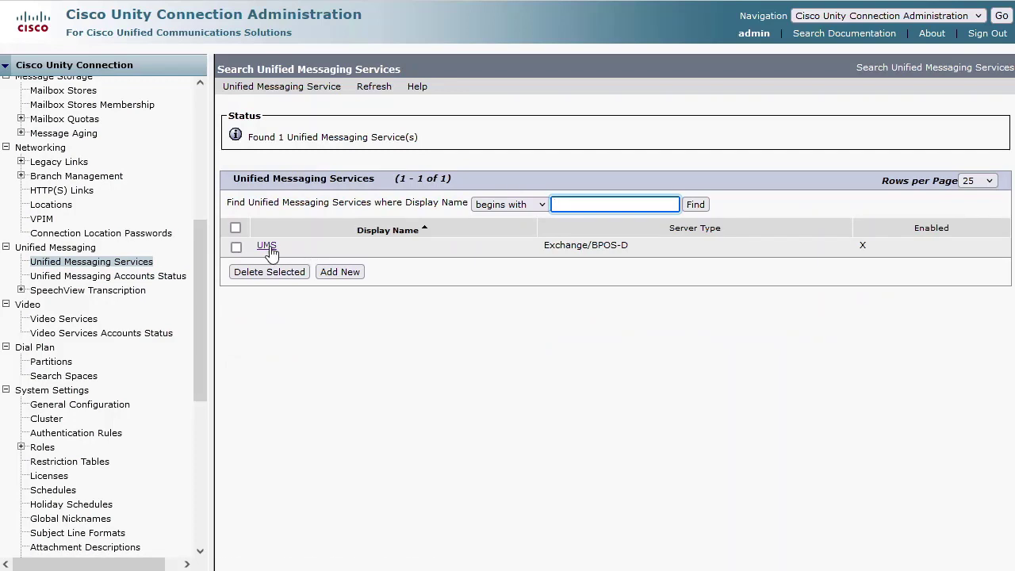
{"action": "left_click", "coordinate": [268, 247]}
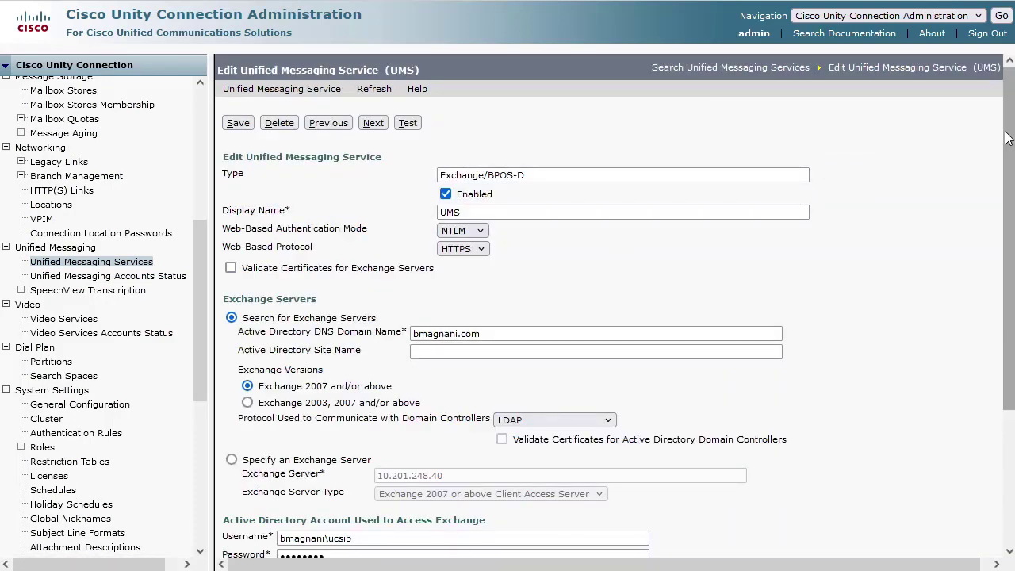
{"action": "left_click_drag", "start_coordinate": [1006, 137], "coordinate": [974, 128]}
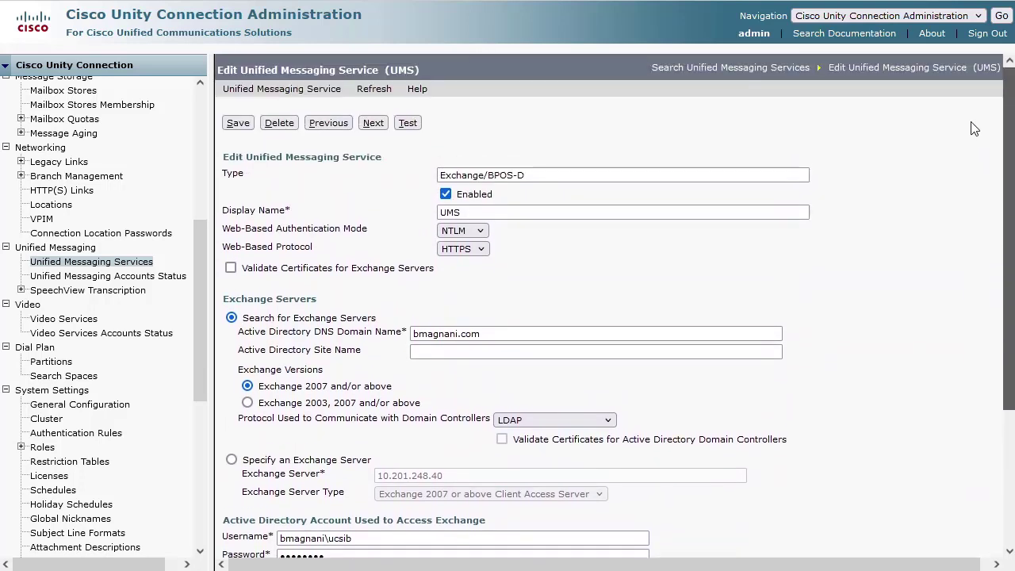
{"action": "left_click", "coordinate": [411, 127]}
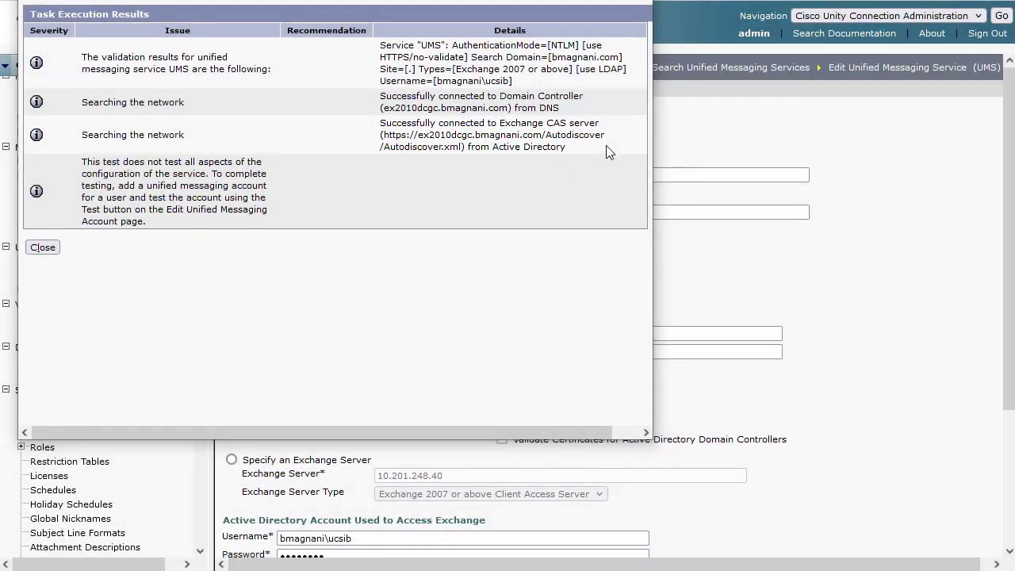
{"action": "left_click", "coordinate": [44, 248]}
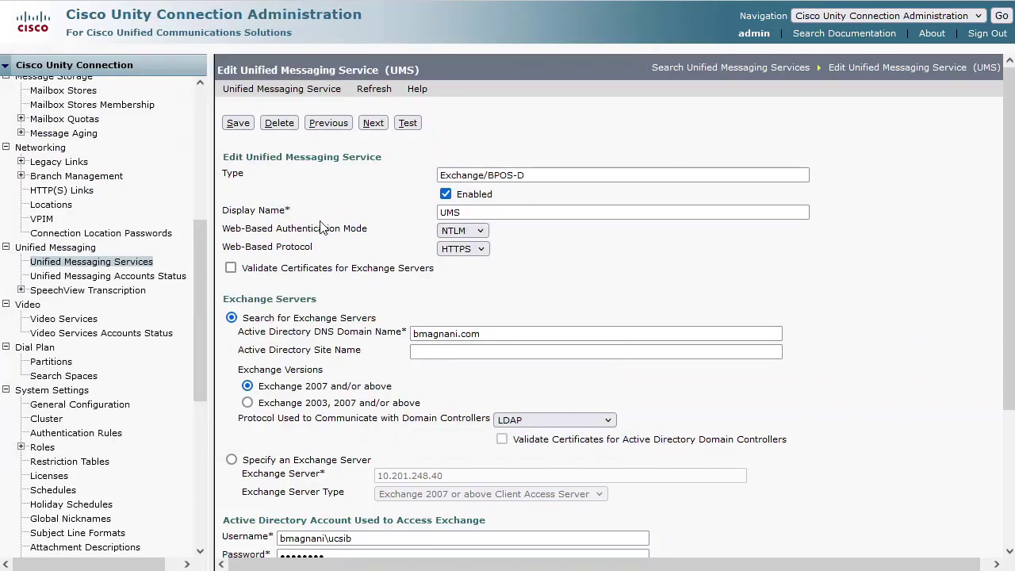
- Switch the UMS service to Specify an Exchange Server, save it, and run the service test again
{"action": "left_click", "coordinate": [230, 461]}
{"action": "left_click", "coordinate": [236, 125]}
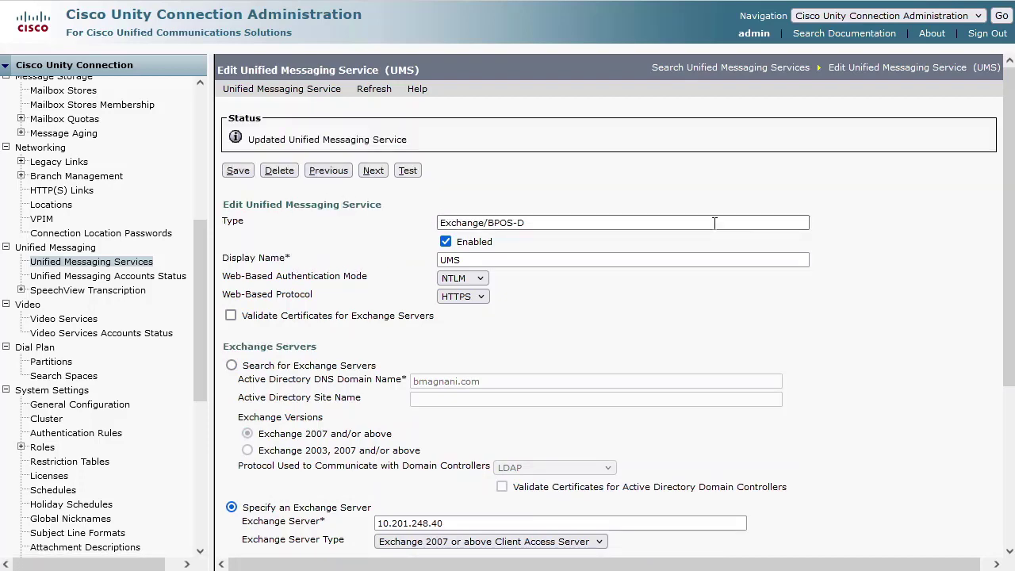
{"action": "scroll", "coordinate": [714, 223], "scroll_direction": "down", "scroll_amount": 1}
{"action": "left_click", "coordinate": [408, 64]}
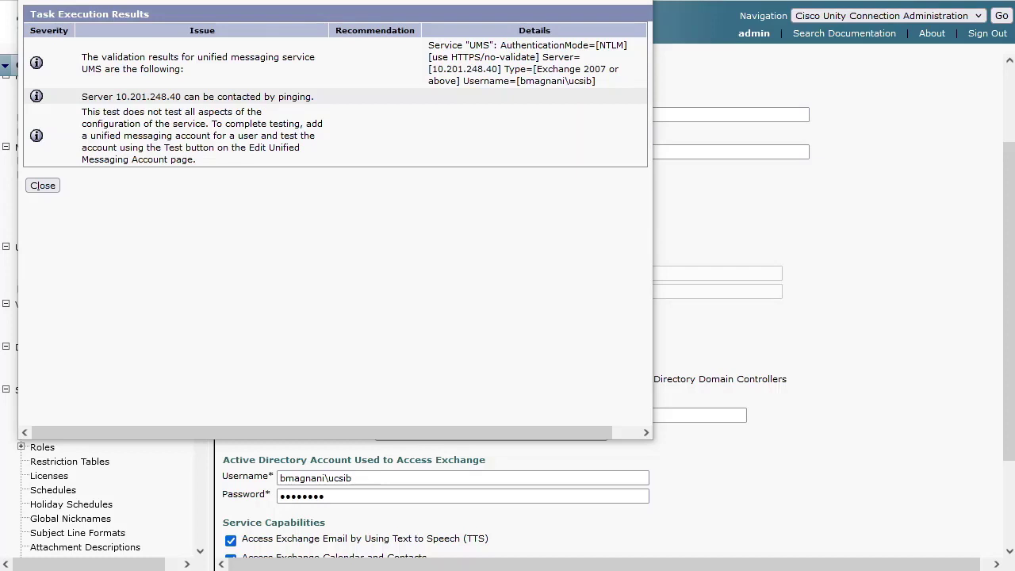
{"action": "left_click", "coordinate": [42, 187]}
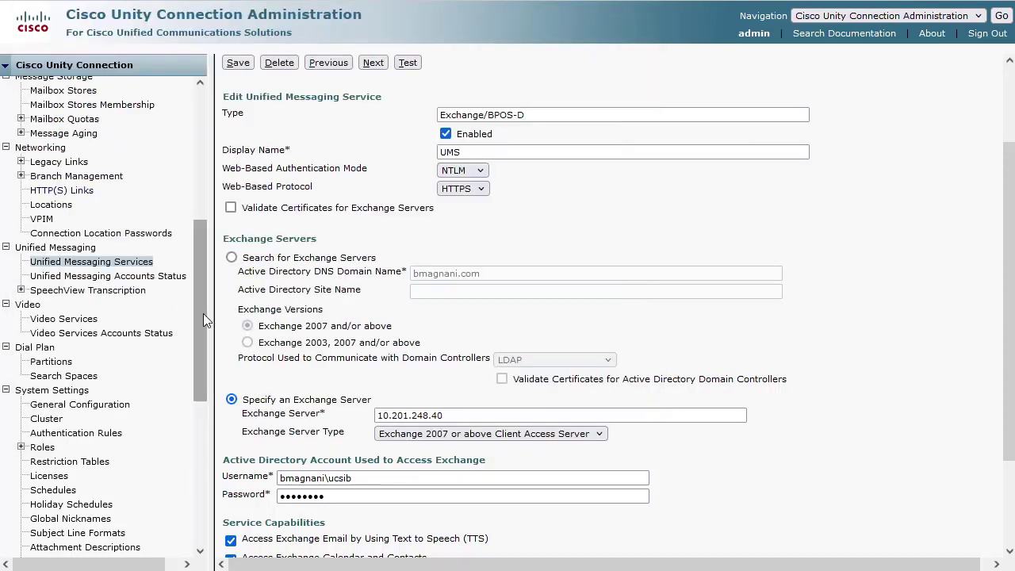
- Open the second-to-last user's unified messaging account from the Unified Messaging Accounts Status list
{"action": "left_click", "coordinate": [166, 279]}
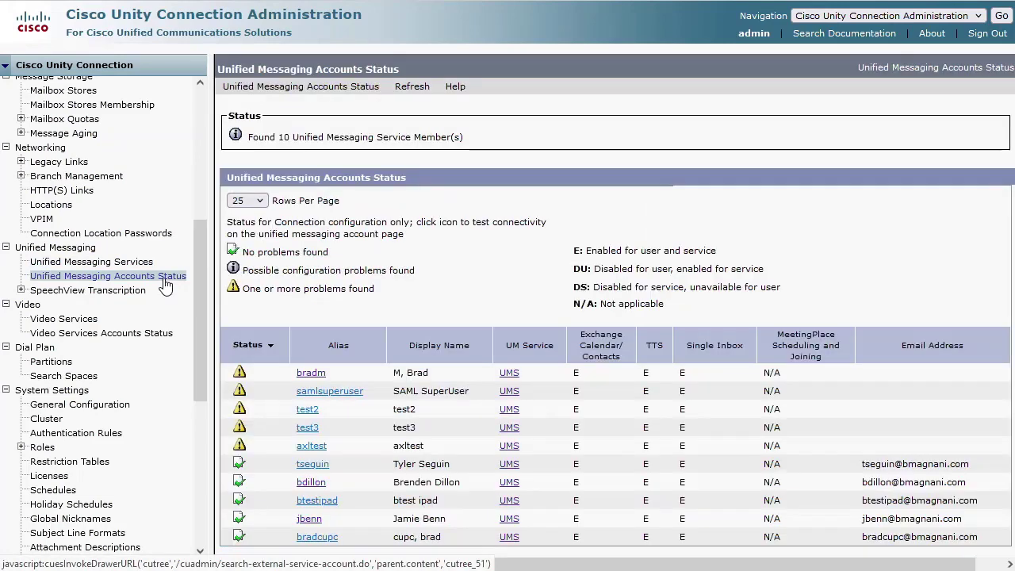
{"action": "left_click", "coordinate": [307, 525]}
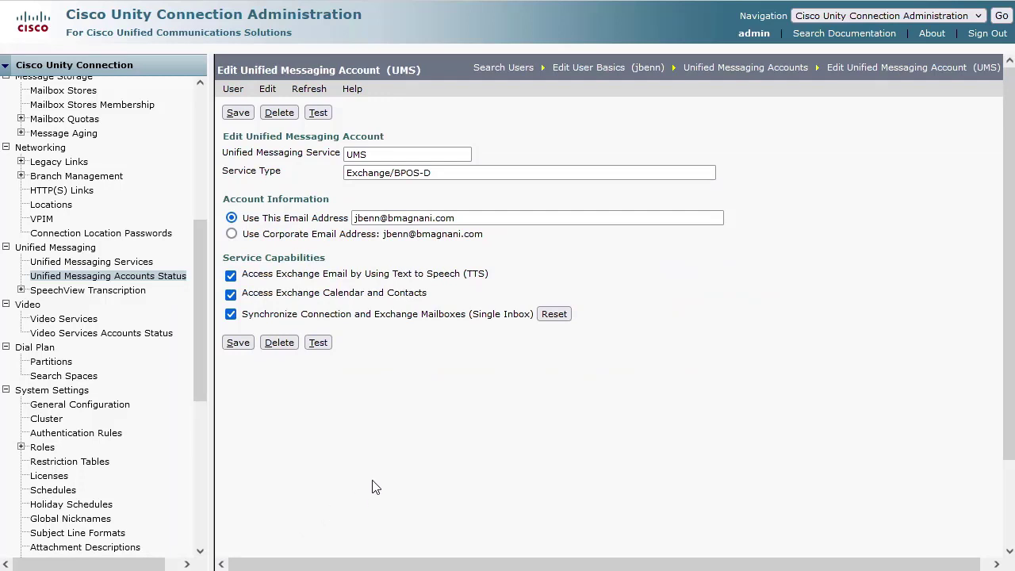
- Open the same user's UMS unified messaging account through the user's own record and run its account test
{"action": "left_click_drag", "start_coordinate": [197, 353], "coordinate": [204, 208]}
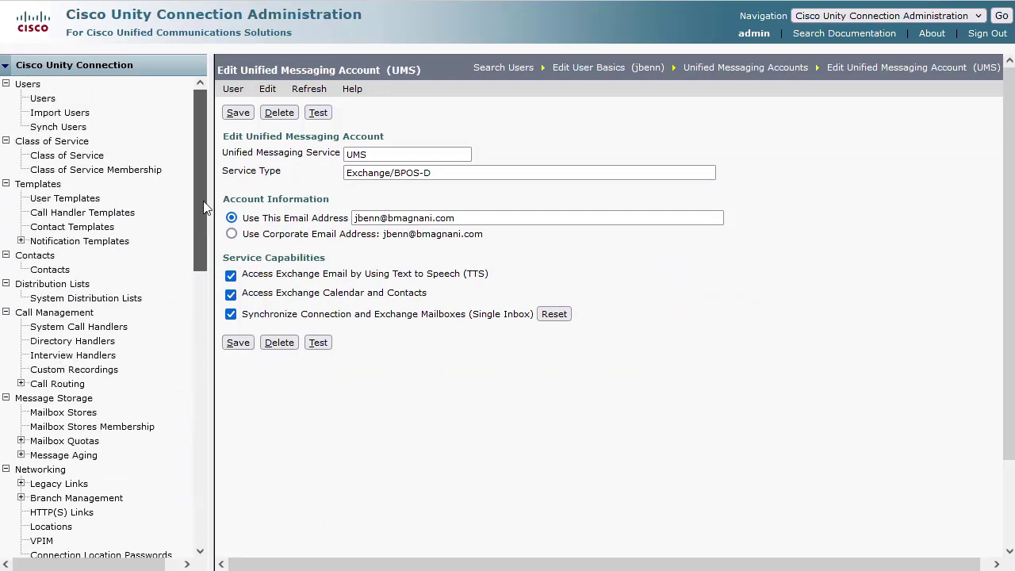
{"action": "left_click", "coordinate": [45, 102]}
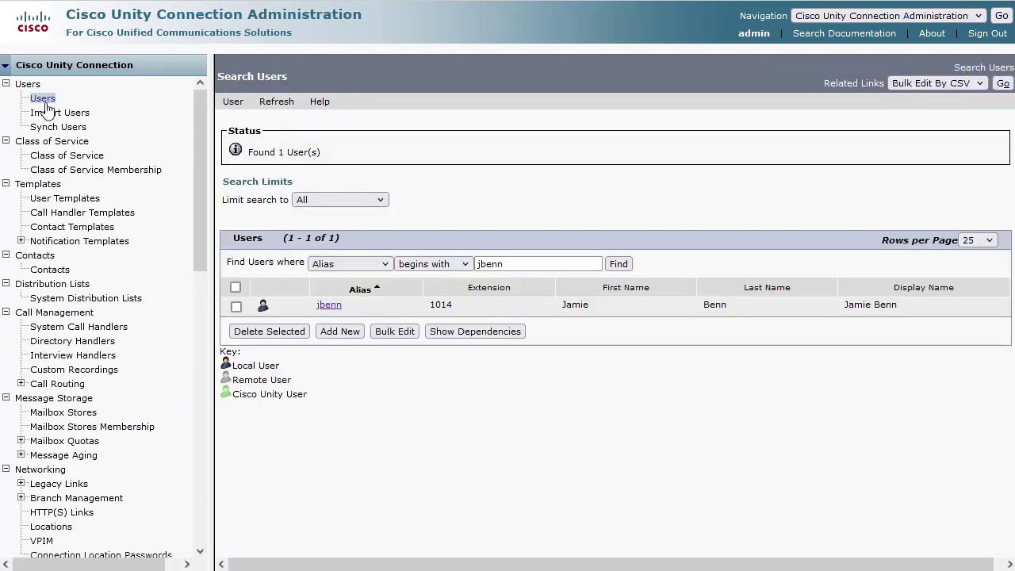
{"action": "left_click", "coordinate": [329, 305]}
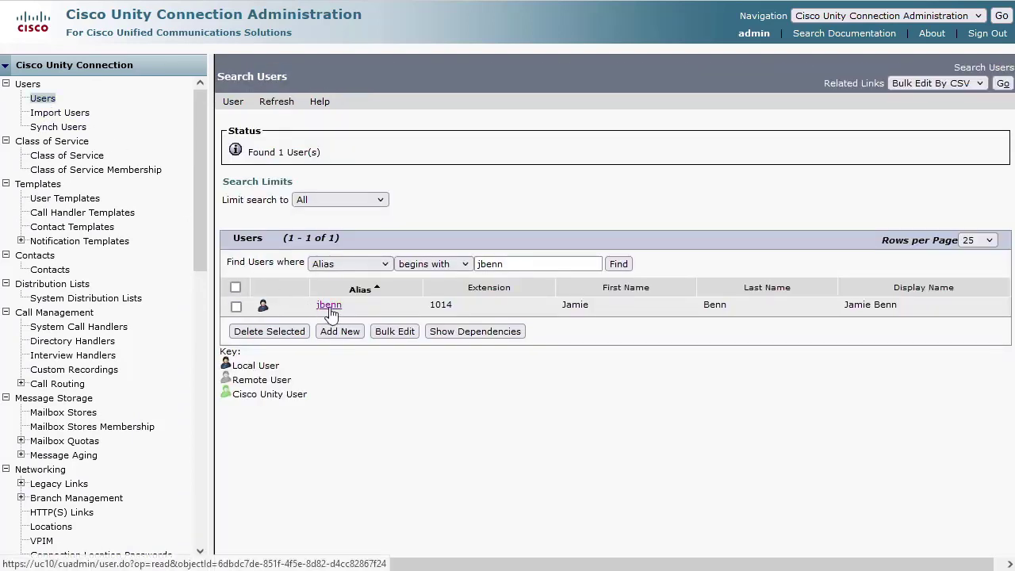
{"action": "mouse_move", "coordinate": [269, 105]}
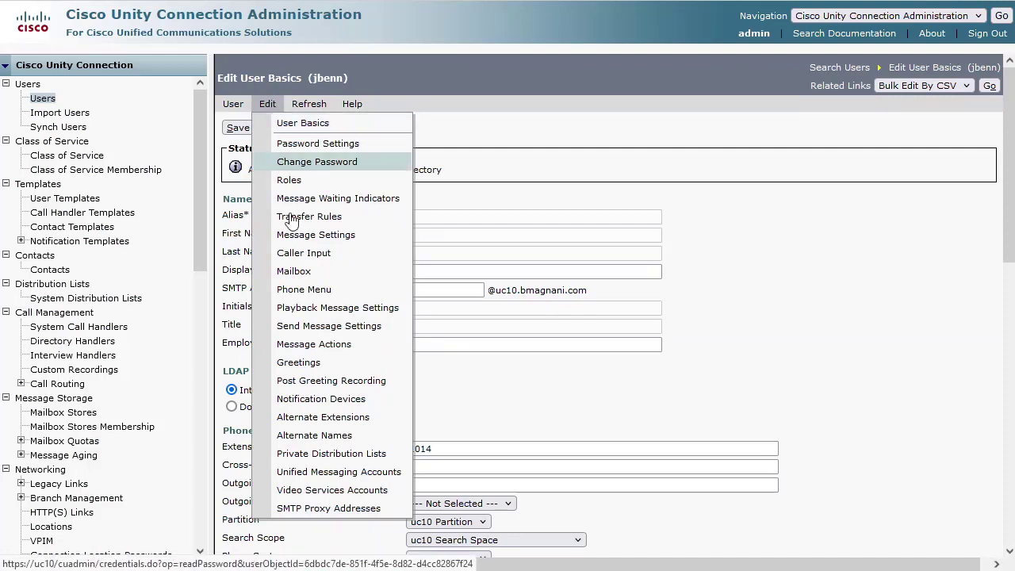
{"action": "left_click", "coordinate": [361, 474]}
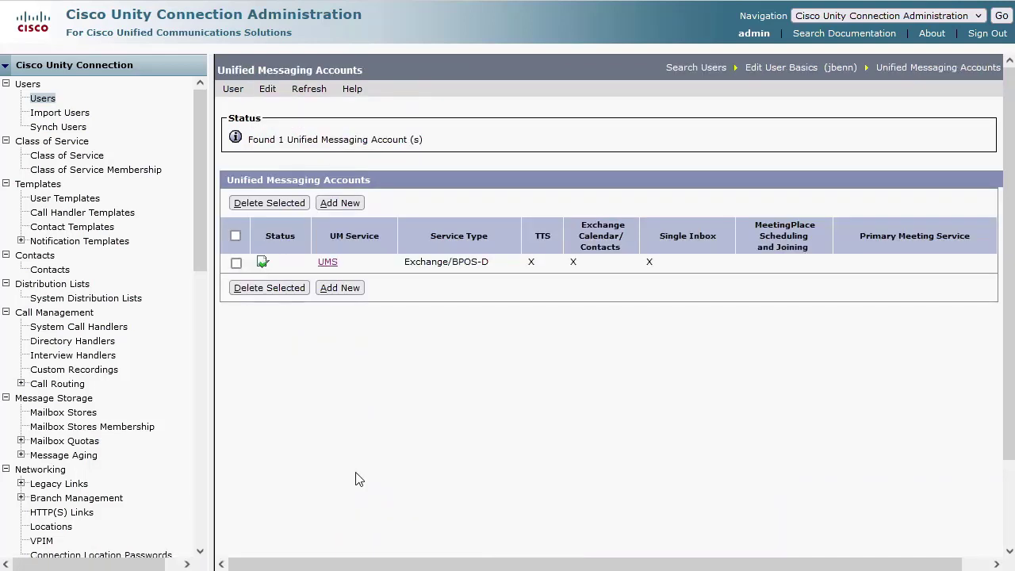
{"action": "left_click", "coordinate": [329, 262]}
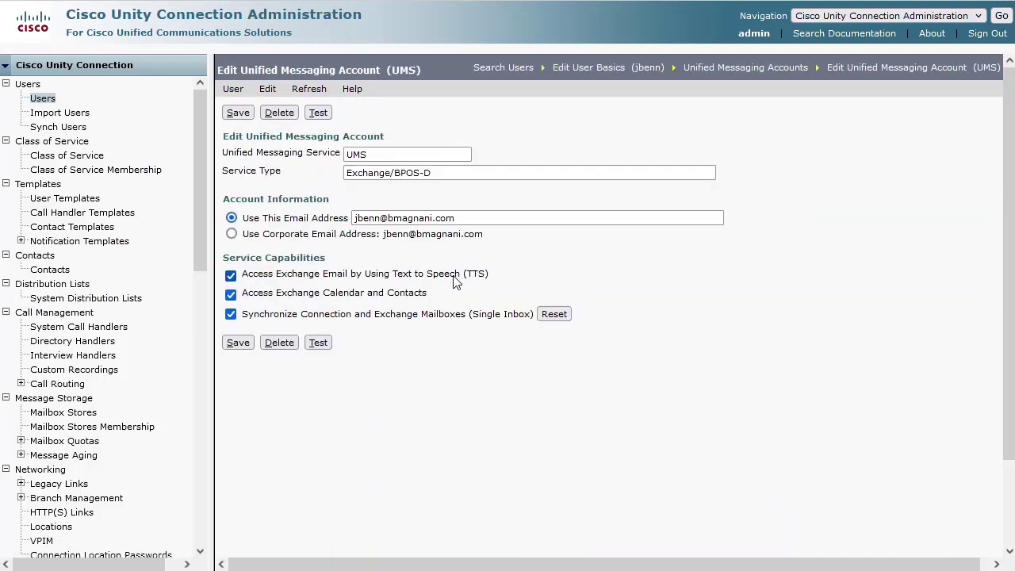
{"action": "left_click", "coordinate": [323, 343]}
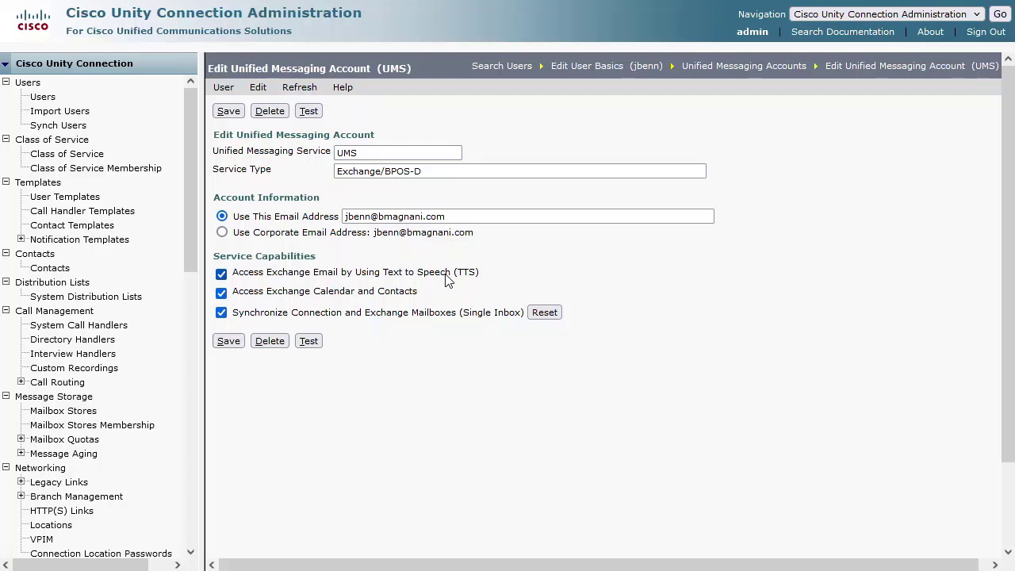
{"action": "left_click", "coordinate": [309, 343]}
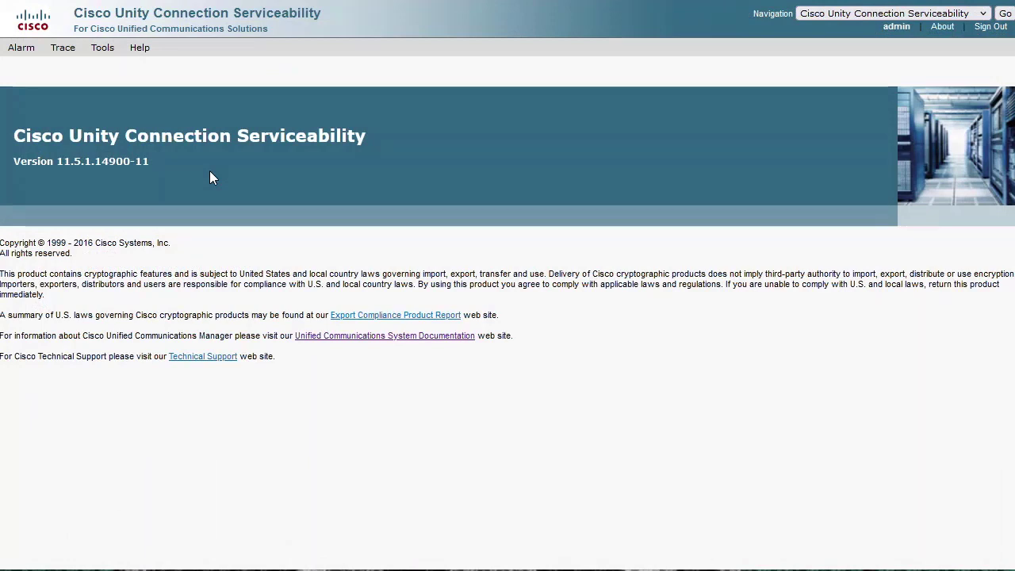
- In Cisco Unity Connection Serviceability, enable the Single Inbox Traces macro trace on server uc10 and save
{"action": "mouse_move", "coordinate": [64, 49]}
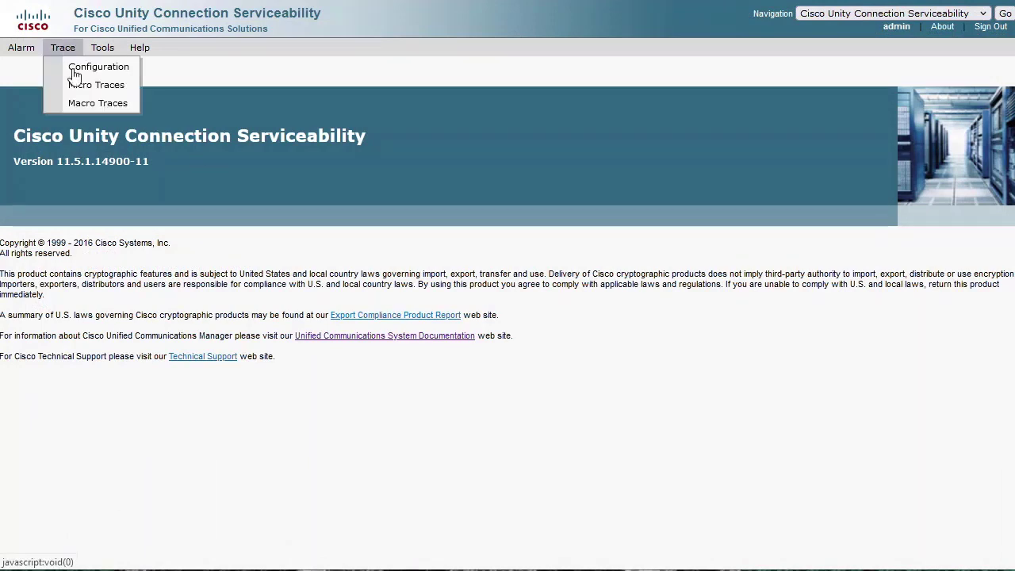
{"action": "left_click", "coordinate": [90, 108]}
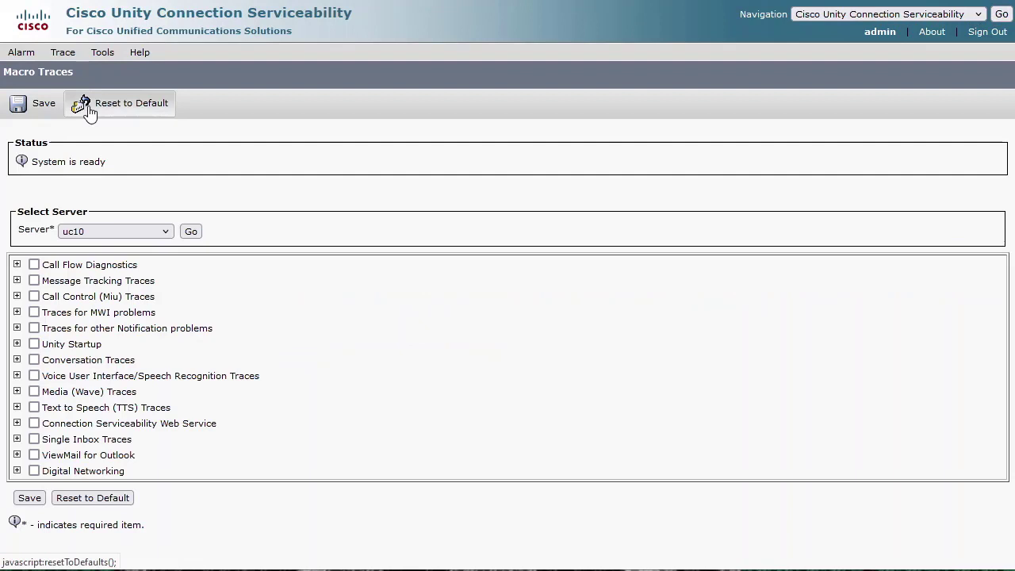
{"action": "left_click", "coordinate": [34, 440]}
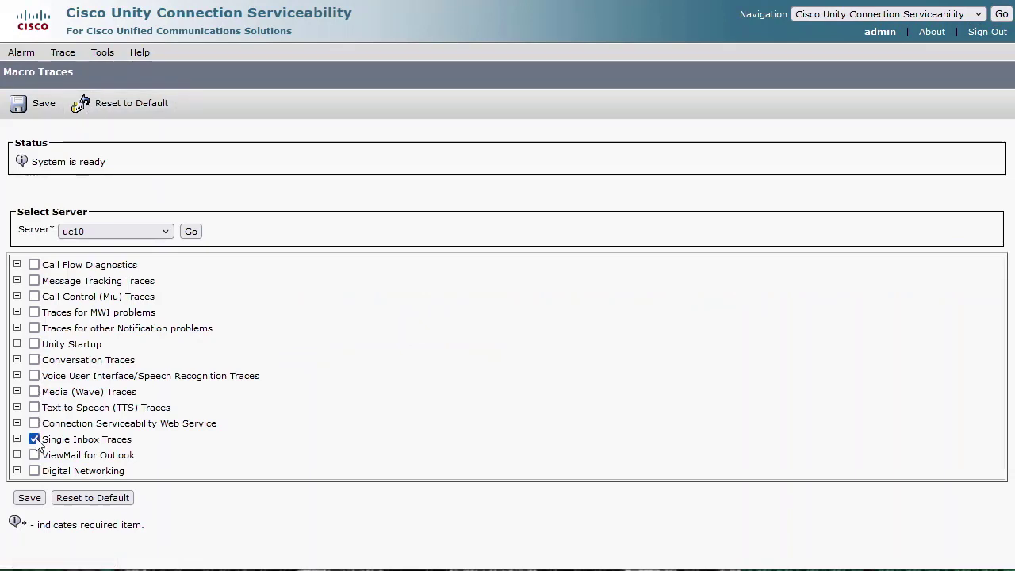
{"action": "left_click", "coordinate": [40, 107]}
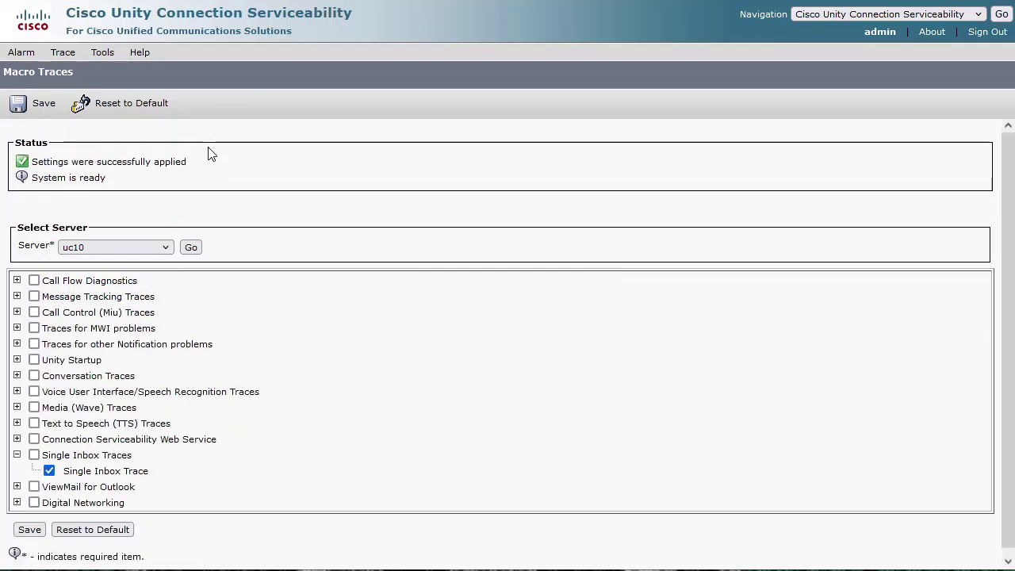
- Enable all levels of the CsEws micro trace on server uc10 and save the settings
{"action": "mouse_move", "coordinate": [64, 52]}
{"action": "left_click", "coordinate": [77, 92]}
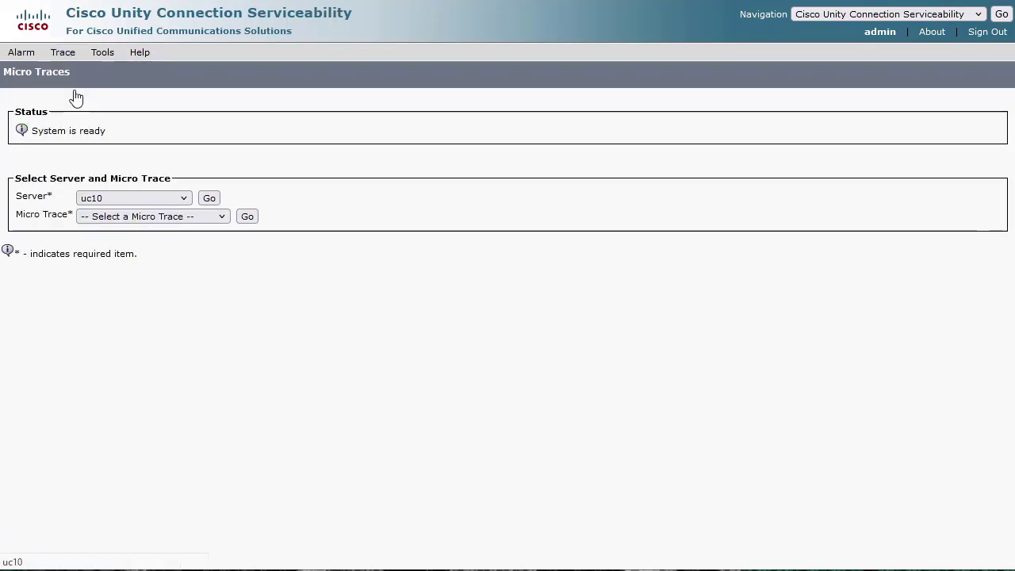
{"action": "left_click", "coordinate": [173, 215]}
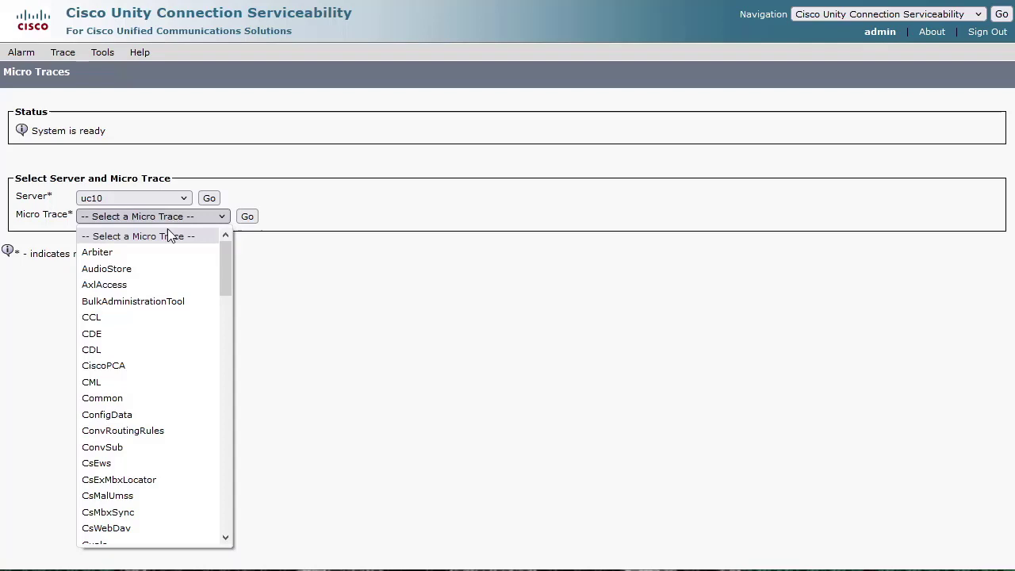
{"action": "left_click_drag", "start_coordinate": [224, 290], "coordinate": [227, 314]}
{"action": "left_click", "coordinate": [174, 304]}
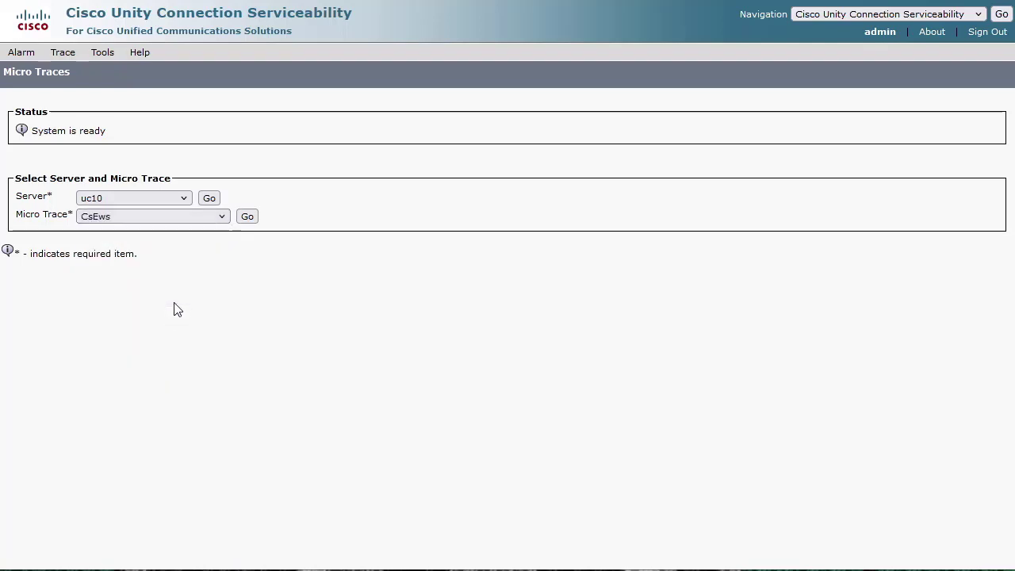
{"action": "left_click", "coordinate": [246, 217]}
{"action": "left_click", "coordinate": [14, 301]}
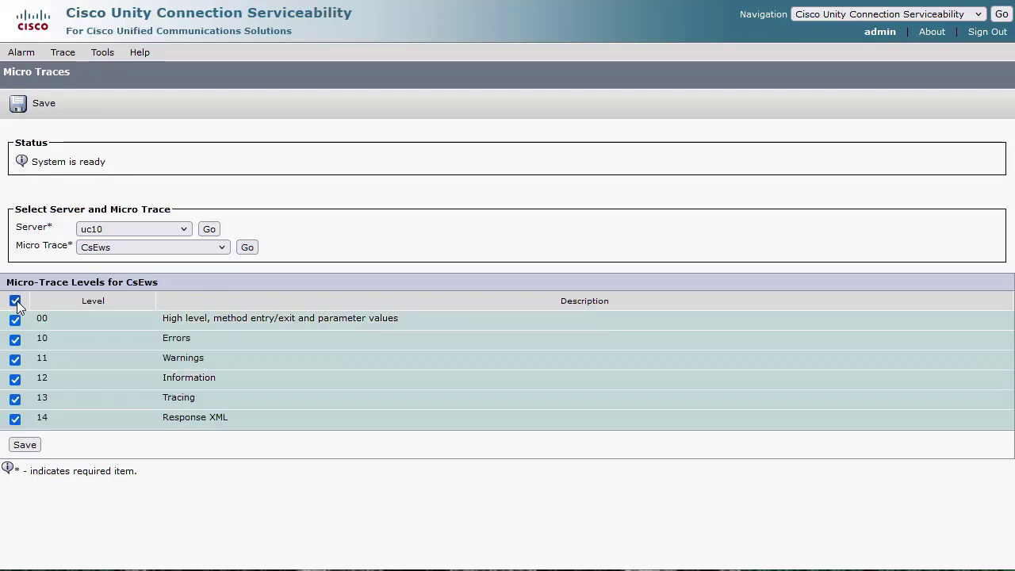
{"action": "left_click", "coordinate": [37, 115]}
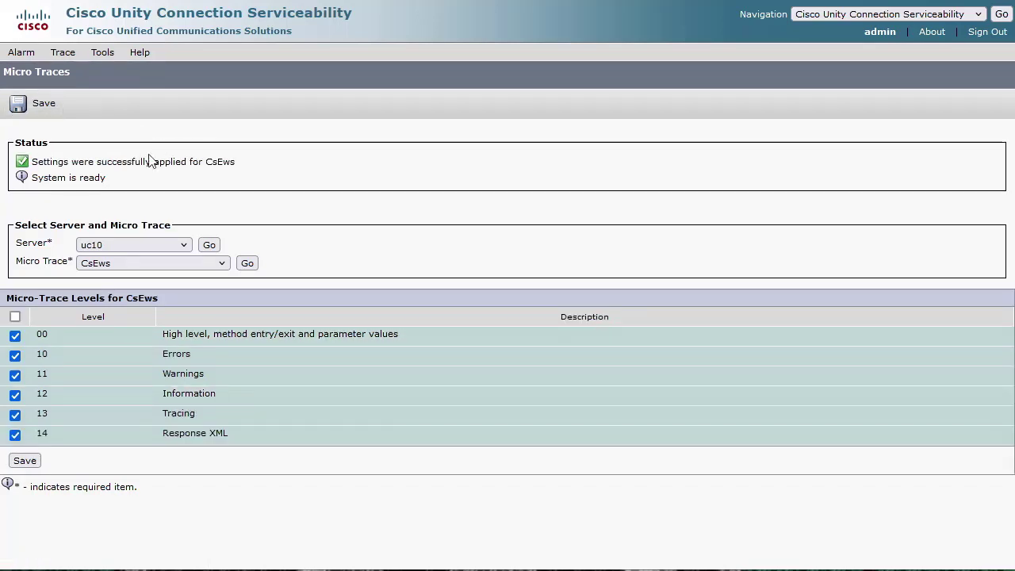
- Enable all levels of the CsExMbxLocator micro trace and save the settings
{"action": "left_click", "coordinate": [221, 263]}
{"action": "left_click_drag", "start_coordinate": [224, 300], "coordinate": [224, 314]}
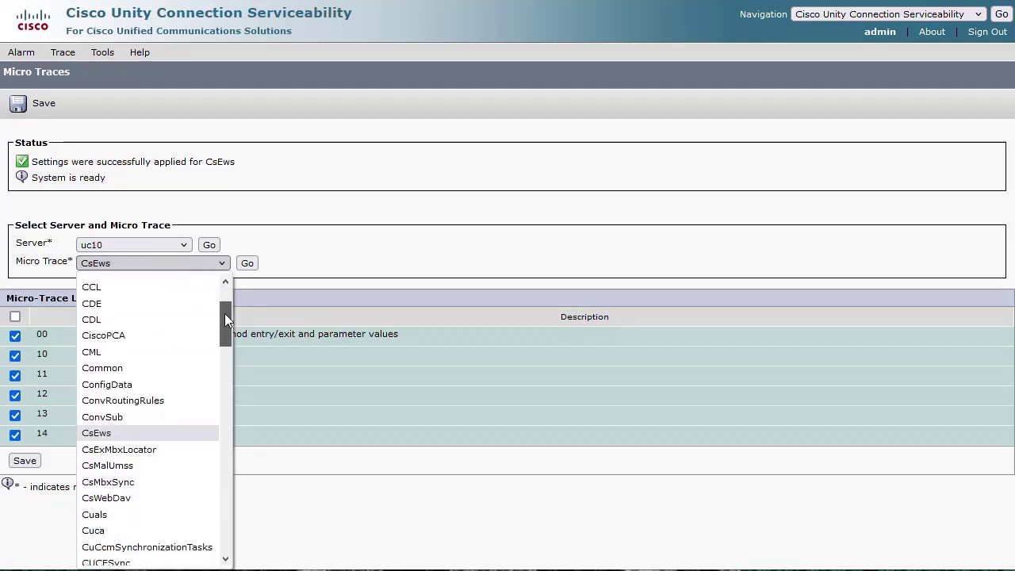
{"action": "left_click", "coordinate": [164, 451]}
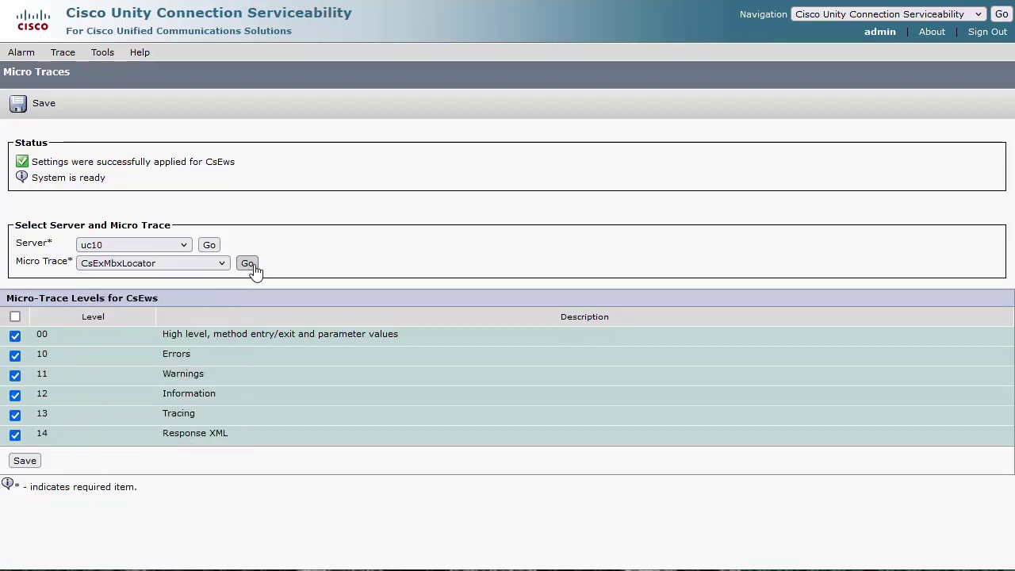
{"action": "left_click", "coordinate": [247, 263]}
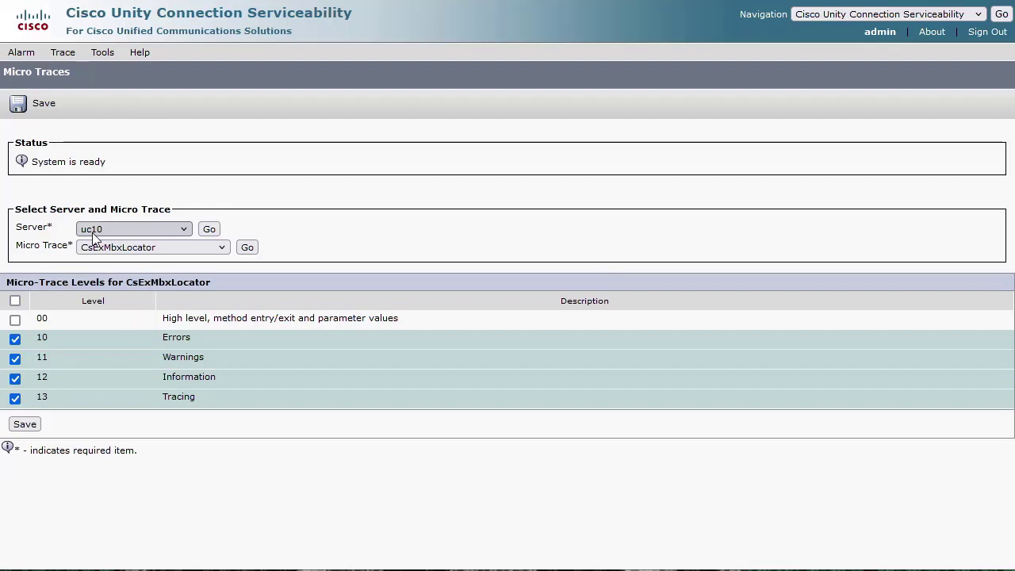
{"action": "left_click", "coordinate": [16, 301]}
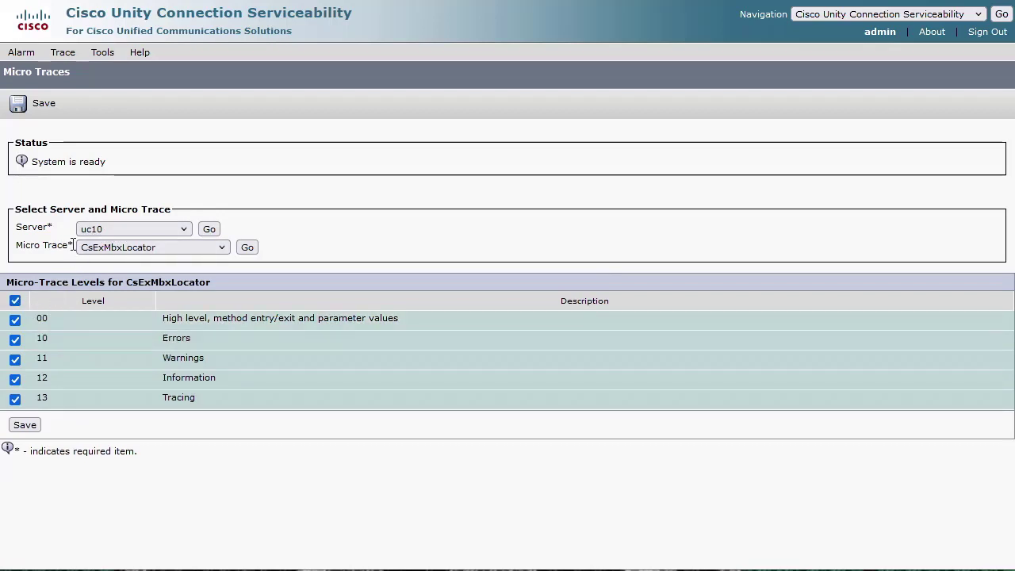
{"action": "left_click", "coordinate": [36, 113]}
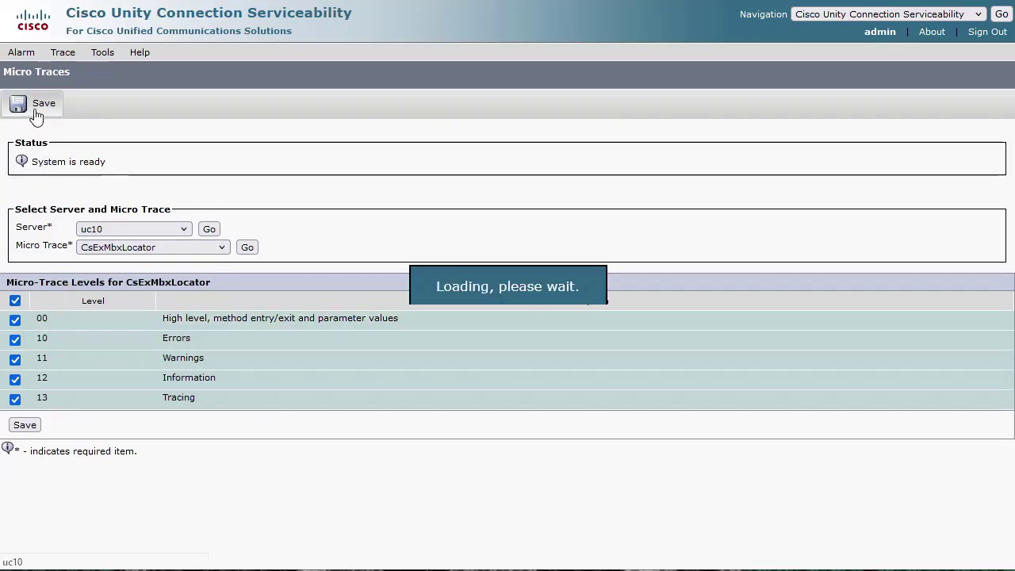
- Load the CsMbxSync micro trace, enable its levels 10 through 23, and save the settings
{"action": "left_click", "coordinate": [220, 265]}
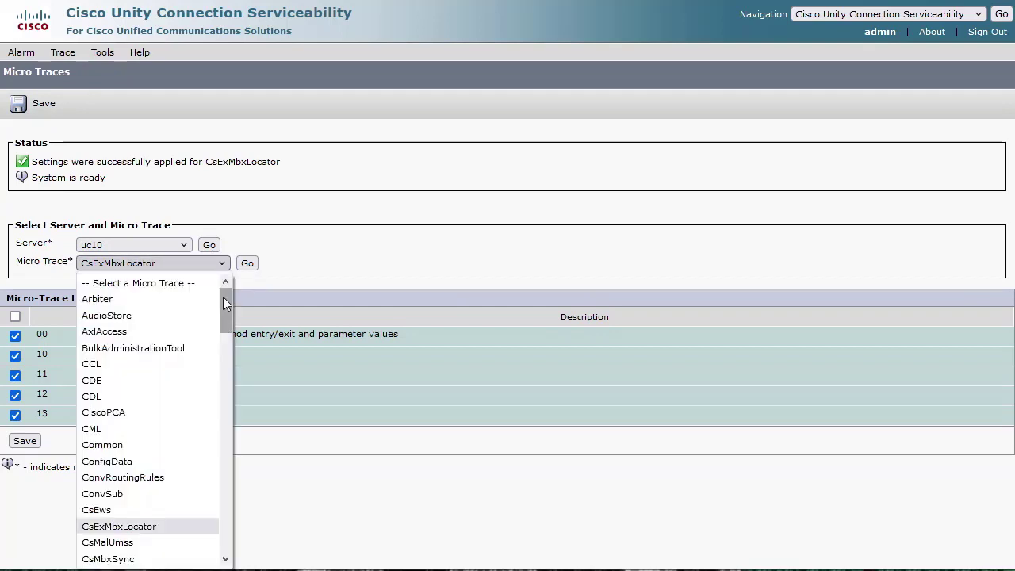
{"action": "left_click_drag", "start_coordinate": [224, 300], "coordinate": [225, 325]}
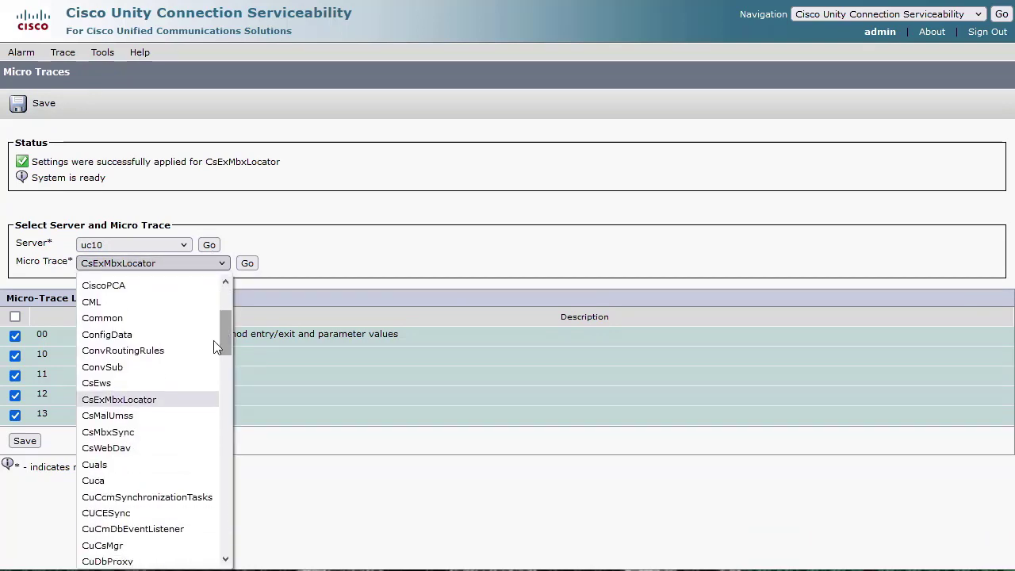
{"action": "left_click", "coordinate": [140, 436]}
{"action": "left_click", "coordinate": [247, 266]}
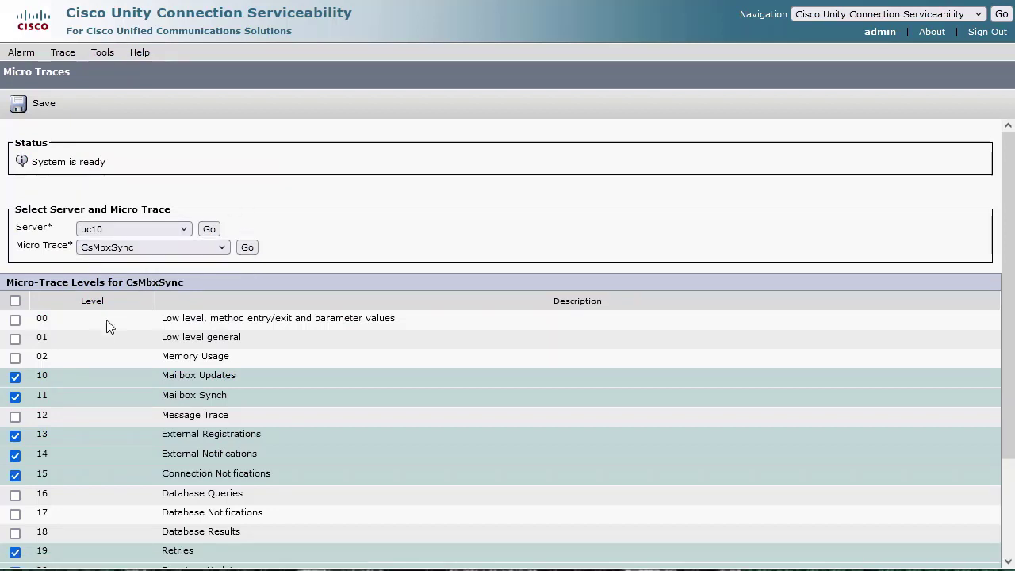
{"action": "left_click", "coordinate": [16, 417]}
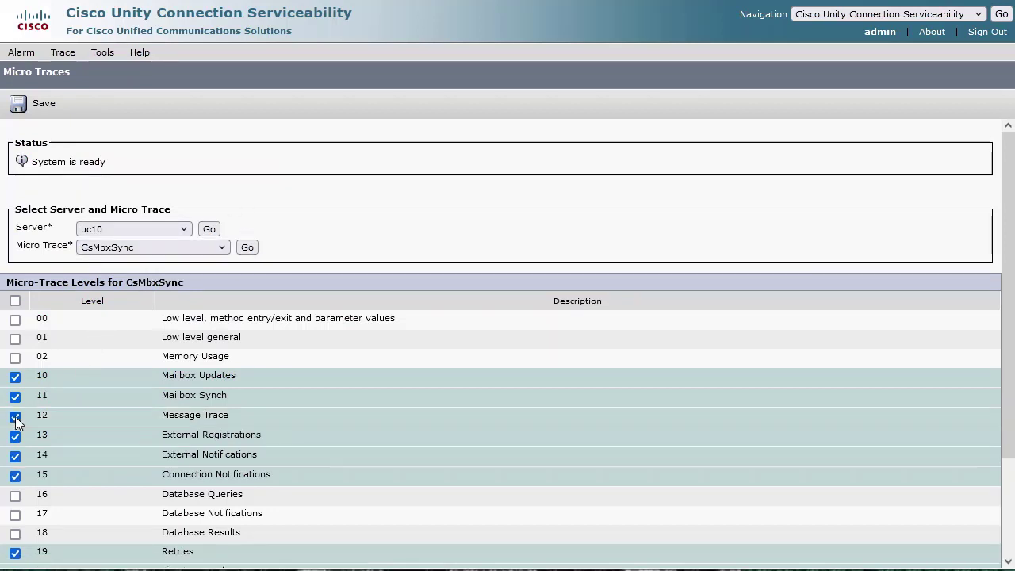
{"action": "left_click", "coordinate": [15, 495]}
{"action": "left_click", "coordinate": [15, 515]}
{"action": "left_click", "coordinate": [15, 534]}
{"action": "scroll", "coordinate": [20, 535], "scroll_direction": "down", "scroll_amount": 2}
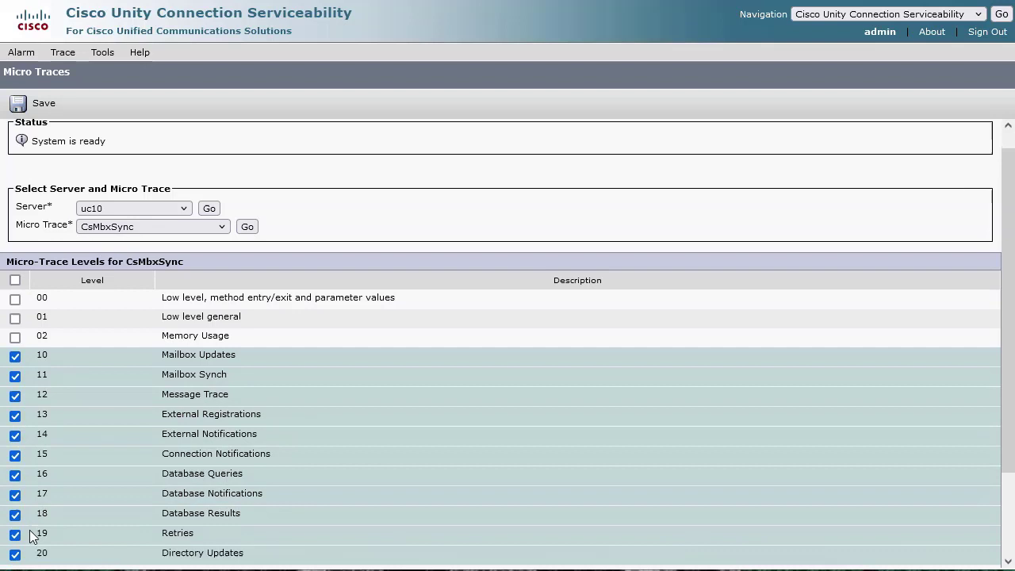
{"action": "left_click", "coordinate": [15, 512]}
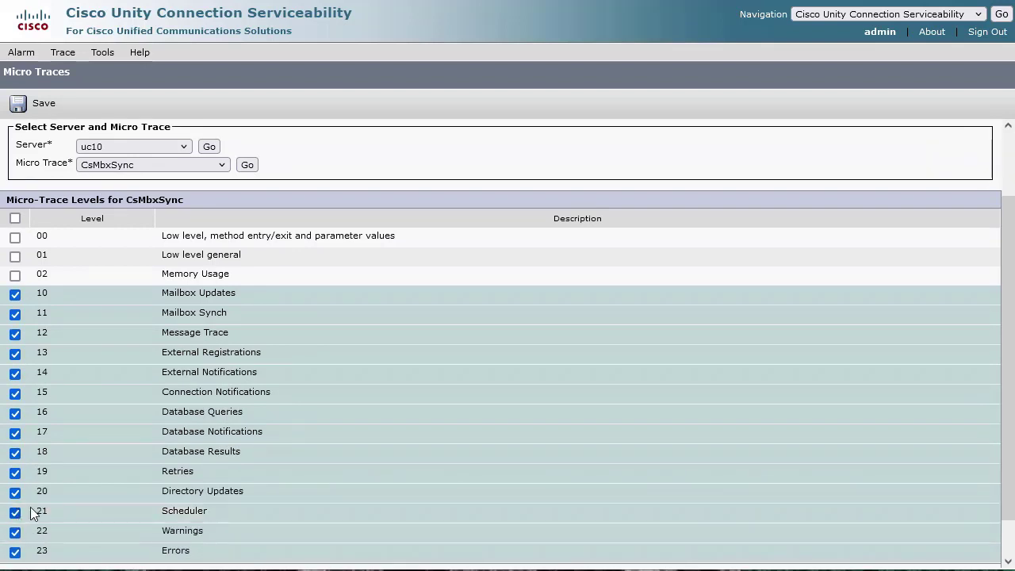
{"action": "left_click", "coordinate": [45, 114]}
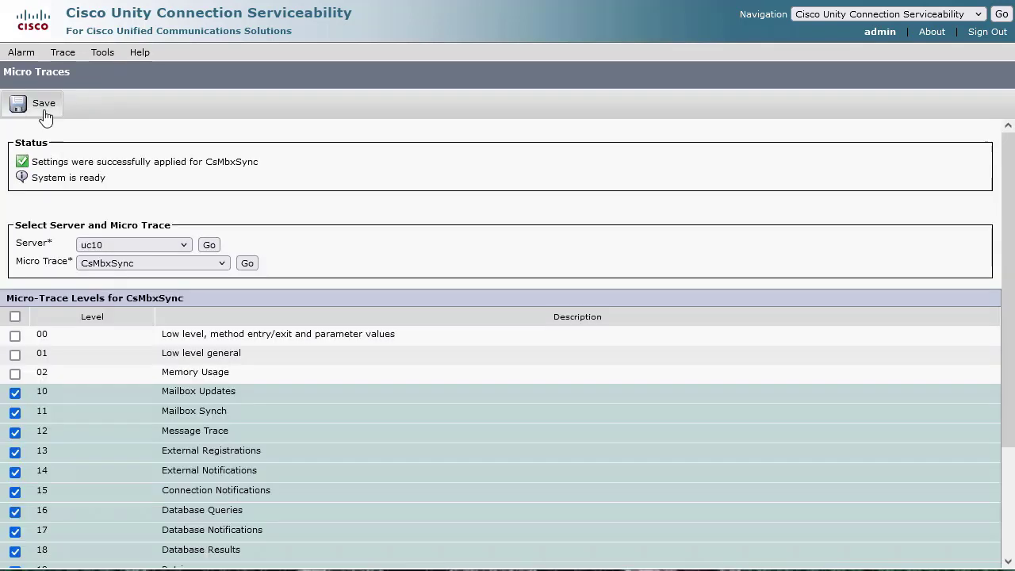
- Enable all levels of the Cuca micro trace on server uc10 and save the settings
{"action": "left_click", "coordinate": [216, 266]}
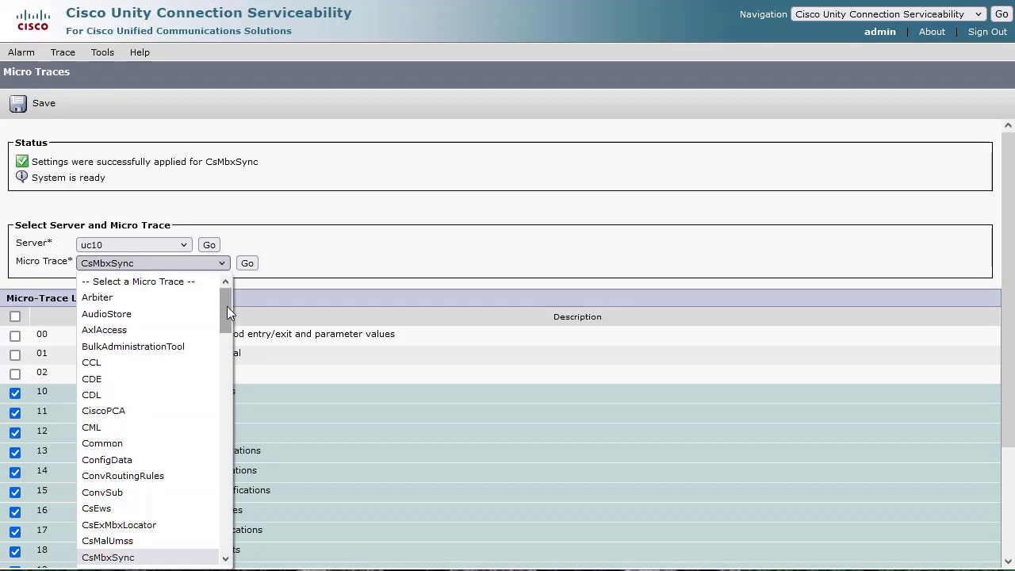
{"action": "left_click_drag", "start_coordinate": [227, 306], "coordinate": [226, 334]}
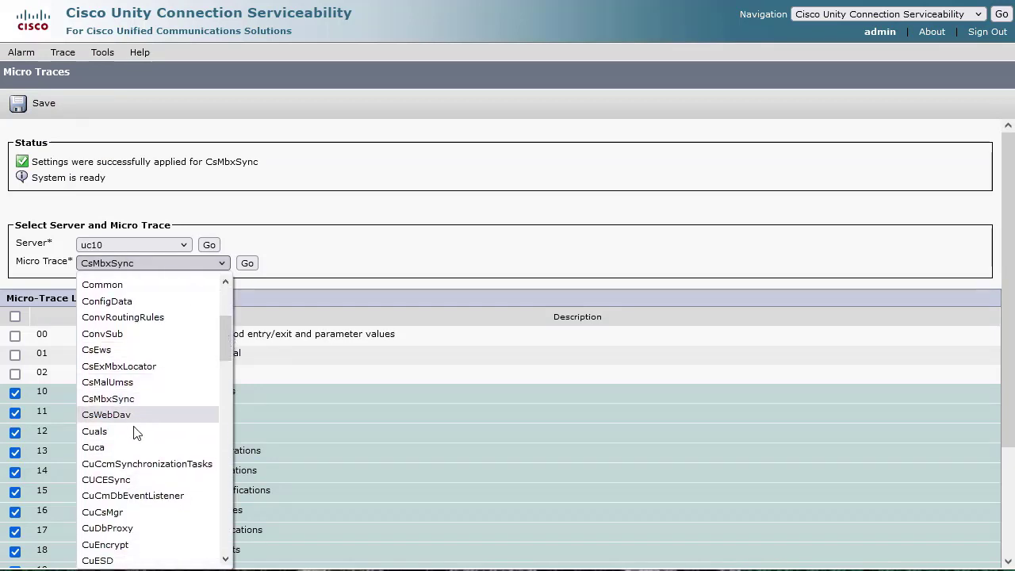
{"action": "left_click", "coordinate": [129, 449]}
{"action": "left_click", "coordinate": [247, 264]}
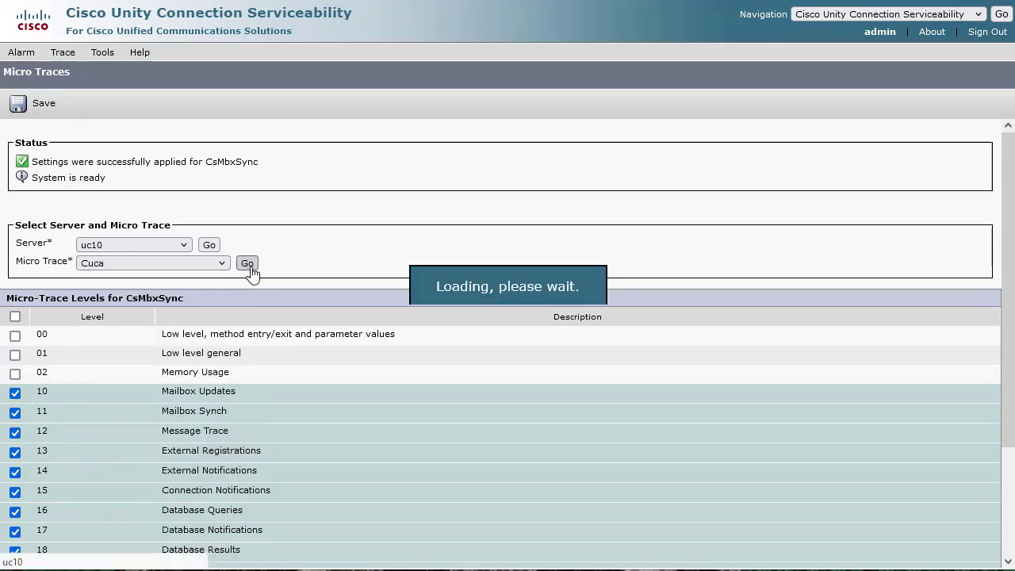
{"action": "left_click", "coordinate": [14, 300]}
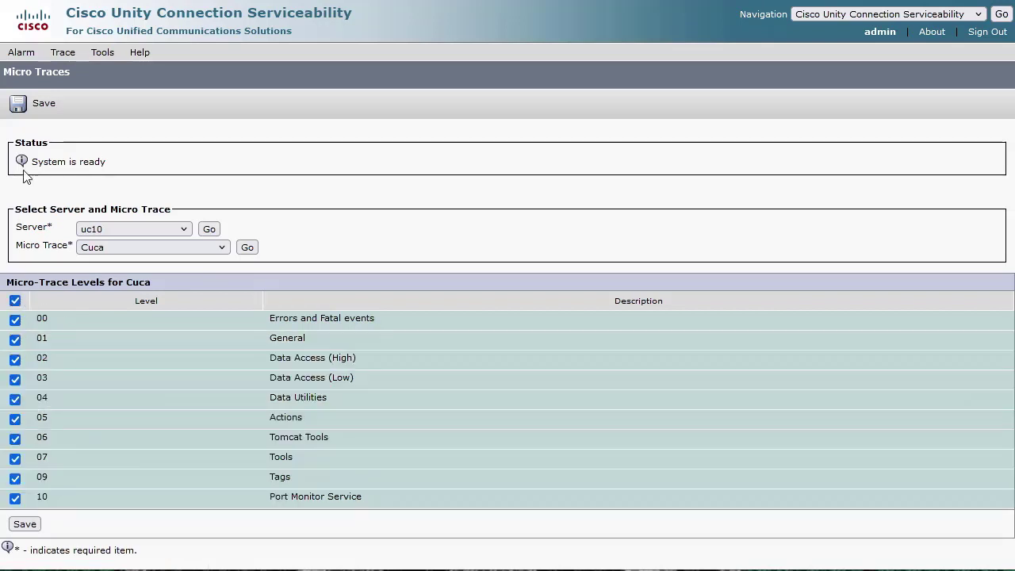
{"action": "left_click", "coordinate": [34, 111]}
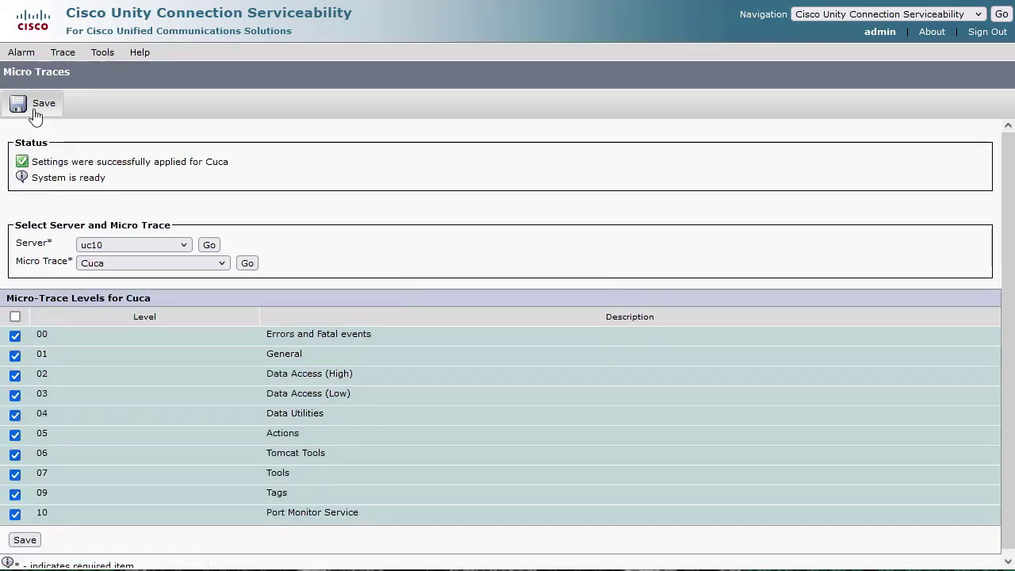
- Enable all levels of the EWSNotify micro trace on server uc10 and save the settings
{"action": "left_click", "coordinate": [169, 262]}
{"action": "left_click_drag", "start_coordinate": [230, 300], "coordinate": [230, 394]}
{"action": "left_click", "coordinate": [171, 367]}
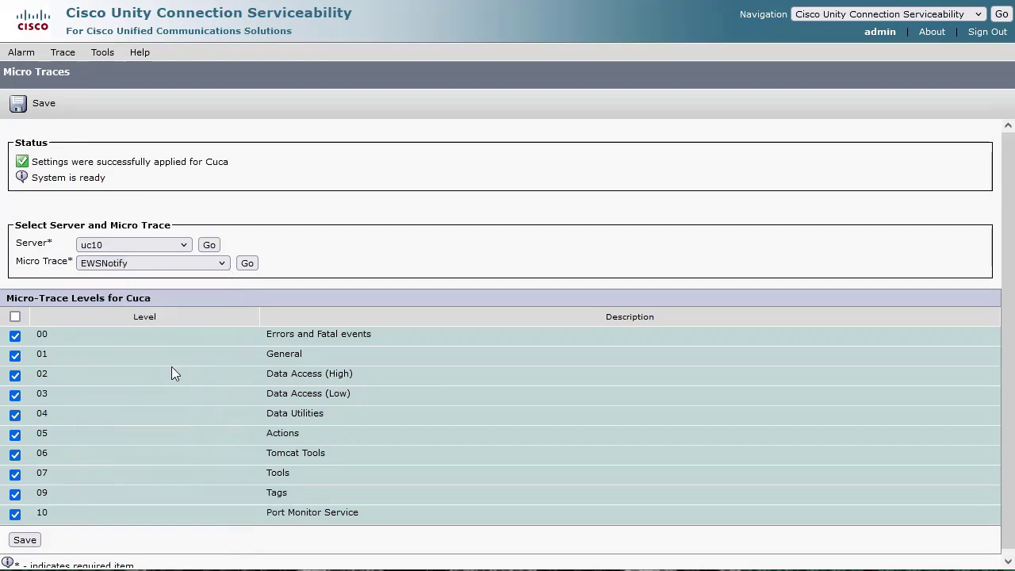
{"action": "left_click", "coordinate": [248, 264]}
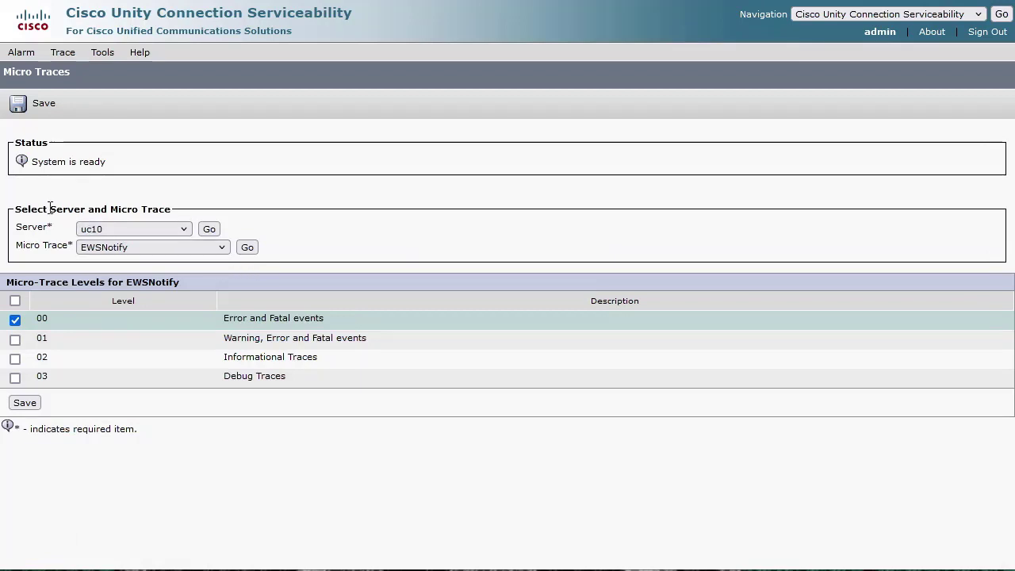
{"action": "left_click", "coordinate": [16, 303]}
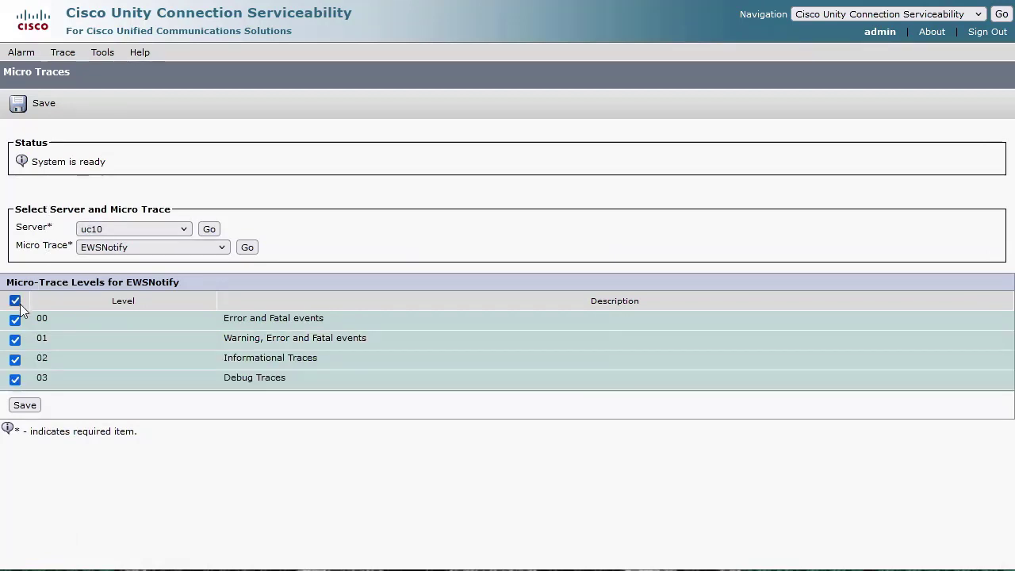
{"action": "left_click", "coordinate": [28, 111]}
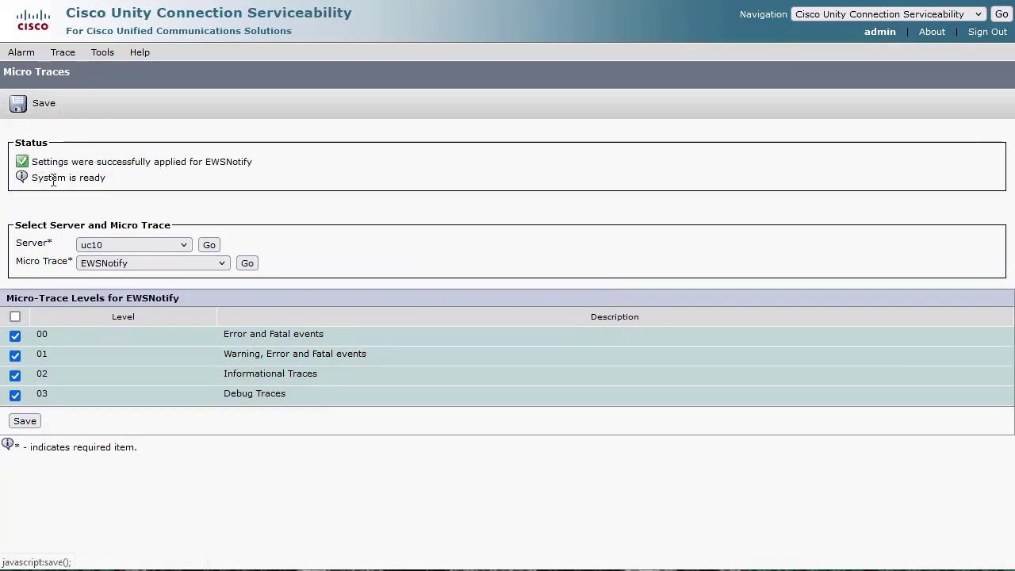
- Enable level 03 Heartbeats and level 12 Information of the DbEvent micro trace and save the settings
{"action": "left_click", "coordinate": [221, 263]}
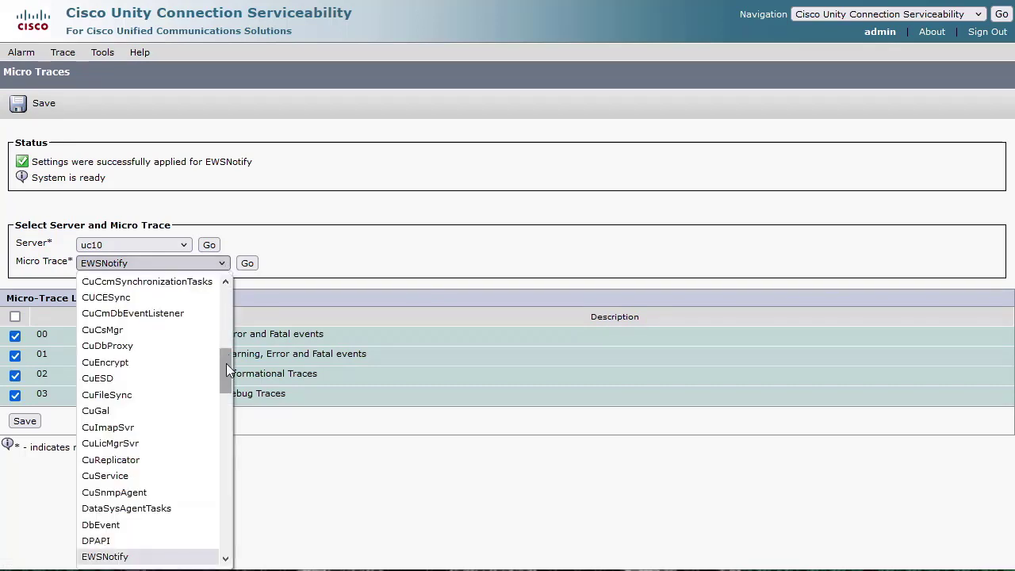
{"action": "left_click", "coordinate": [174, 524]}
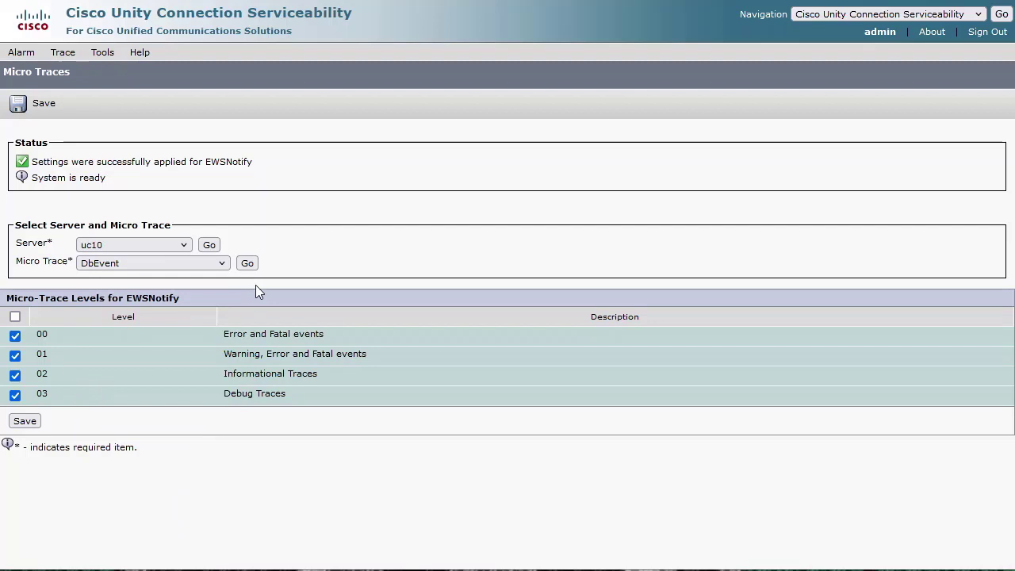
{"action": "left_click", "coordinate": [246, 262]}
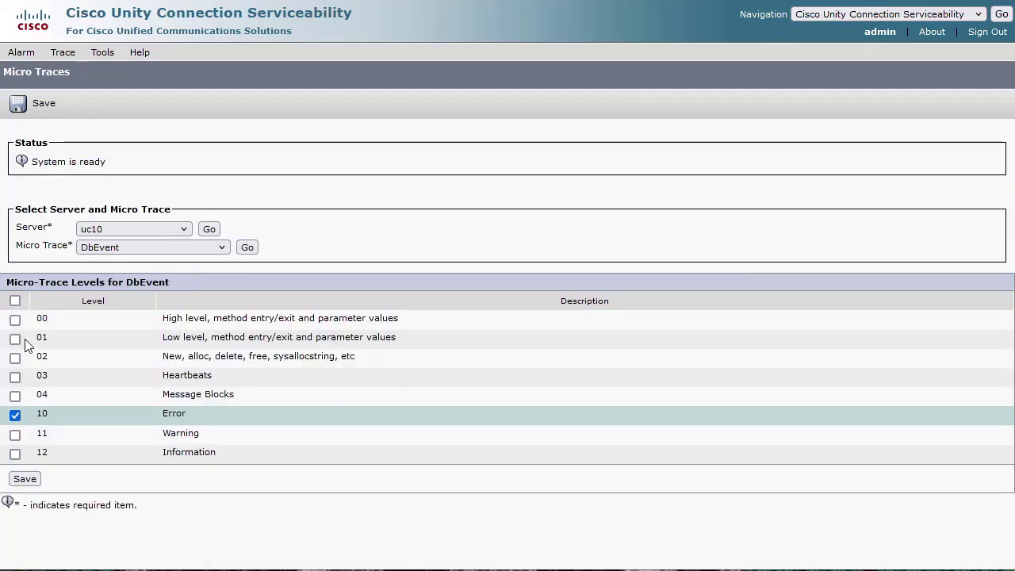
{"action": "left_click", "coordinate": [15, 377]}
{"action": "left_click", "coordinate": [16, 457]}
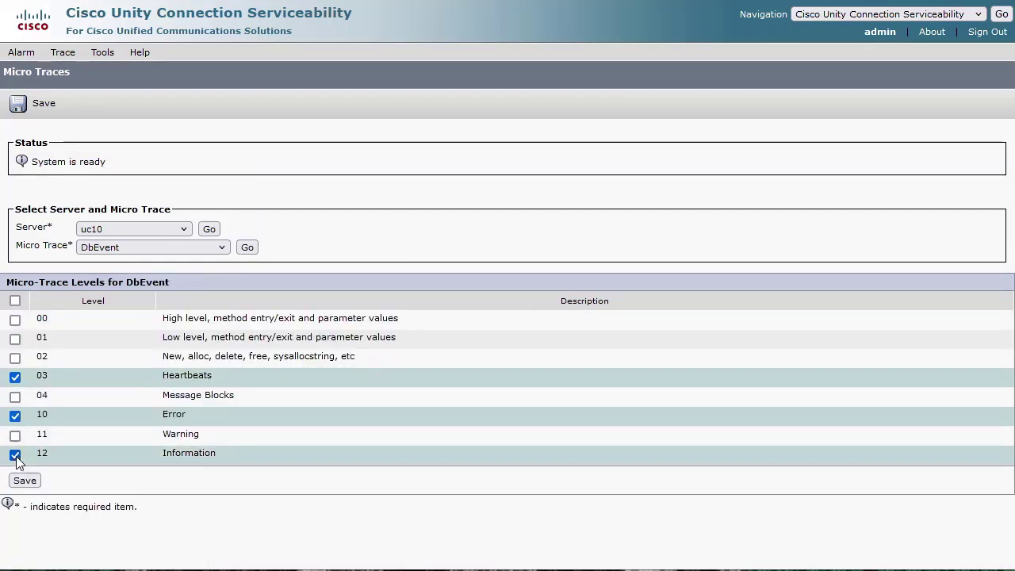
{"action": "left_click", "coordinate": [24, 481]}
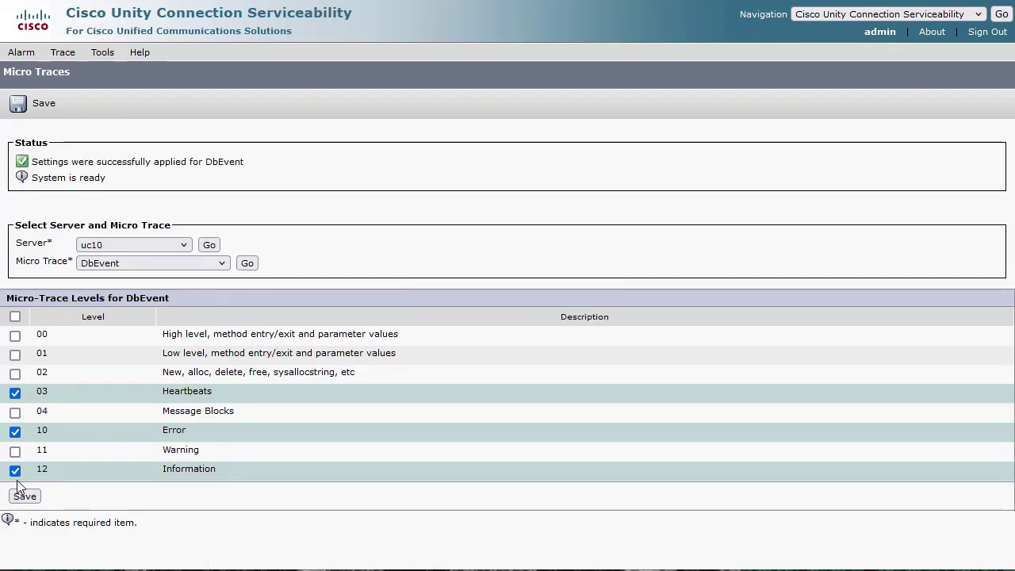
- Load the MTA micro trace, enable its levels 14 through 22 plus 29 and 30, and save the settings
{"action": "left_click", "coordinate": [153, 264]}
{"action": "mouse_move", "coordinate": [223, 369]}
{"action": "left_mouse_down"}
{"action": "mouse_move", "coordinate": [215, 452]}
{"action": "mouse_move", "coordinate": [161, 462]}
{"action": "left_mouse_up"}
{"action": "key", "text": "Escape"}
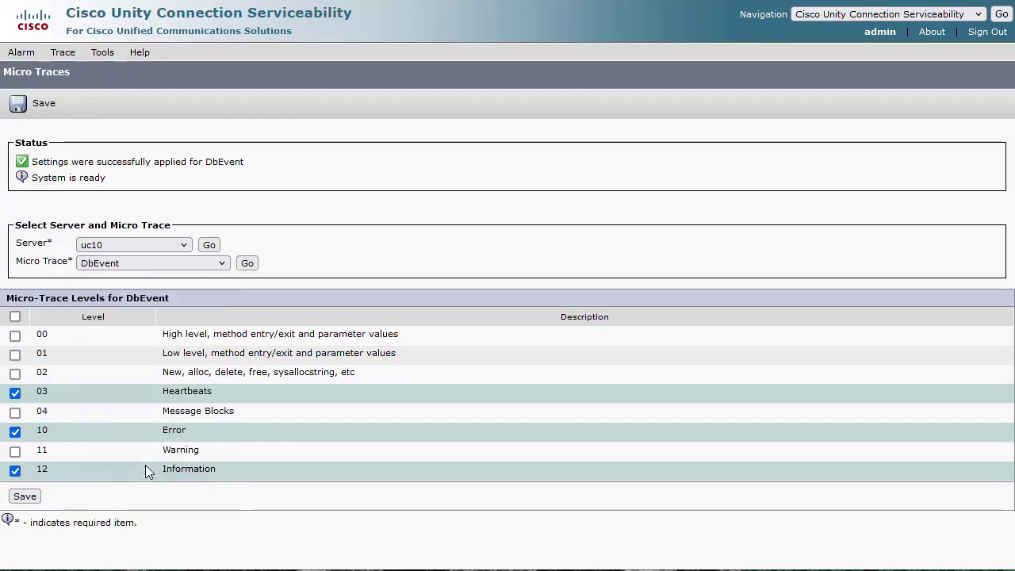
{"action": "left_click", "coordinate": [247, 263]}
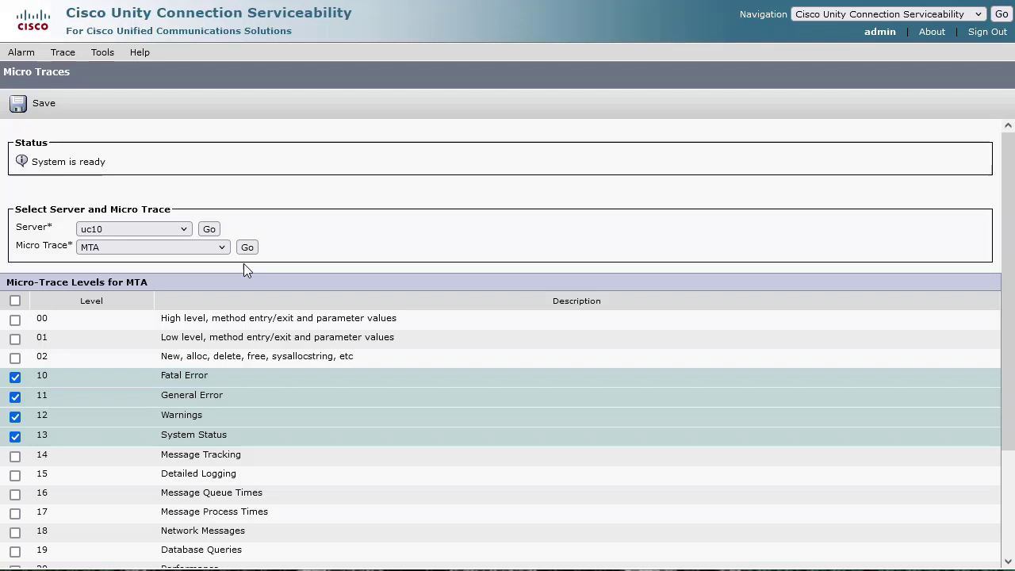
{"action": "scroll", "coordinate": [28, 464], "scroll_direction": "down", "scroll_amount": 3}
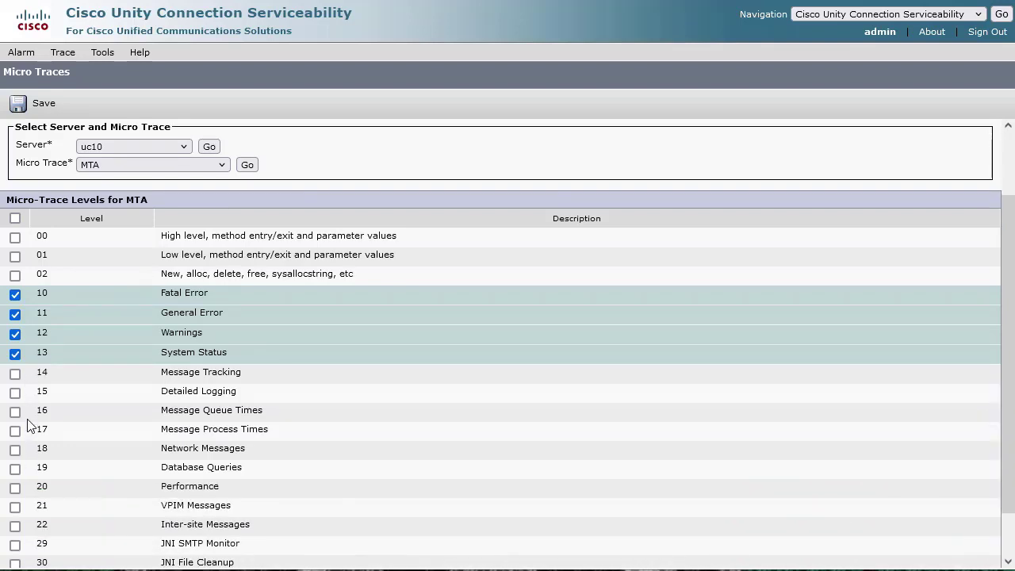
{"action": "left_click", "coordinate": [17, 320]}
{"action": "left_click", "coordinate": [16, 339]}
{"action": "left_click", "coordinate": [16, 359]}
{"action": "left_click", "coordinate": [16, 379]}
{"action": "left_click", "coordinate": [15, 399]}
{"action": "left_click", "coordinate": [16, 418]}
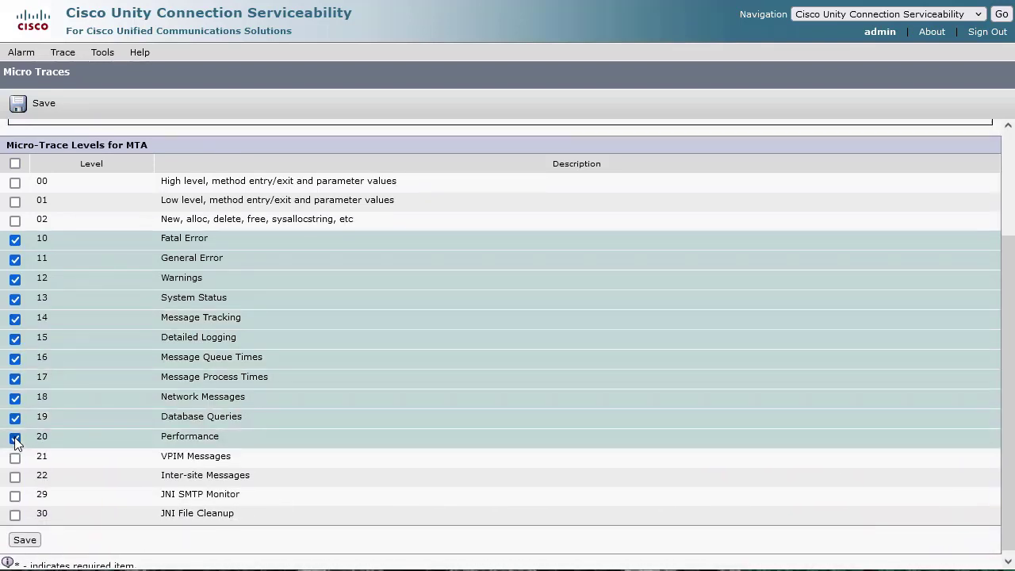
{"action": "left_click", "coordinate": [15, 438]}
{"action": "left_click", "coordinate": [15, 458]}
{"action": "left_click", "coordinate": [15, 477]}
{"action": "left_click", "coordinate": [15, 497]}
{"action": "left_click", "coordinate": [15, 517]}
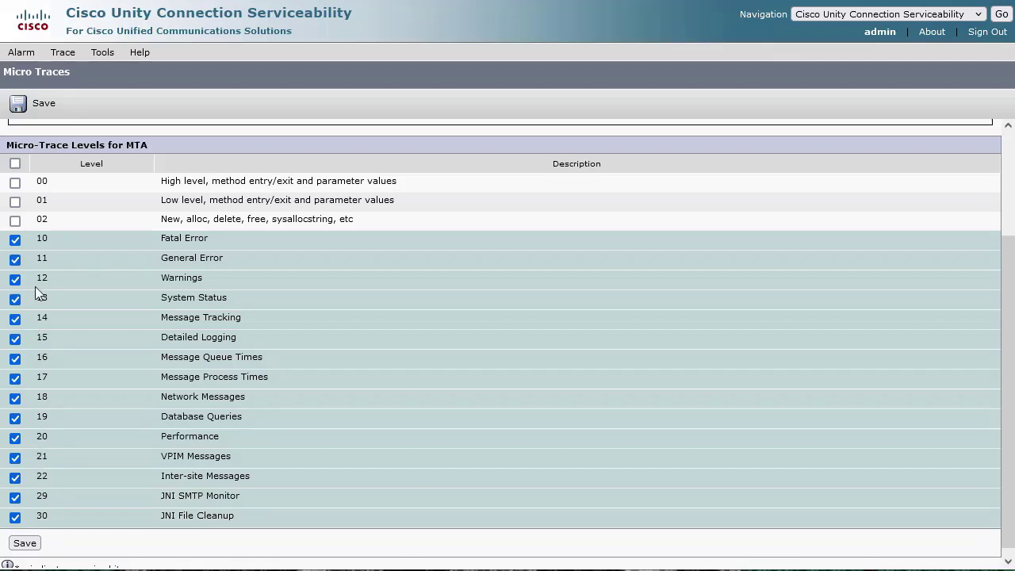
{"action": "left_click", "coordinate": [31, 103]}
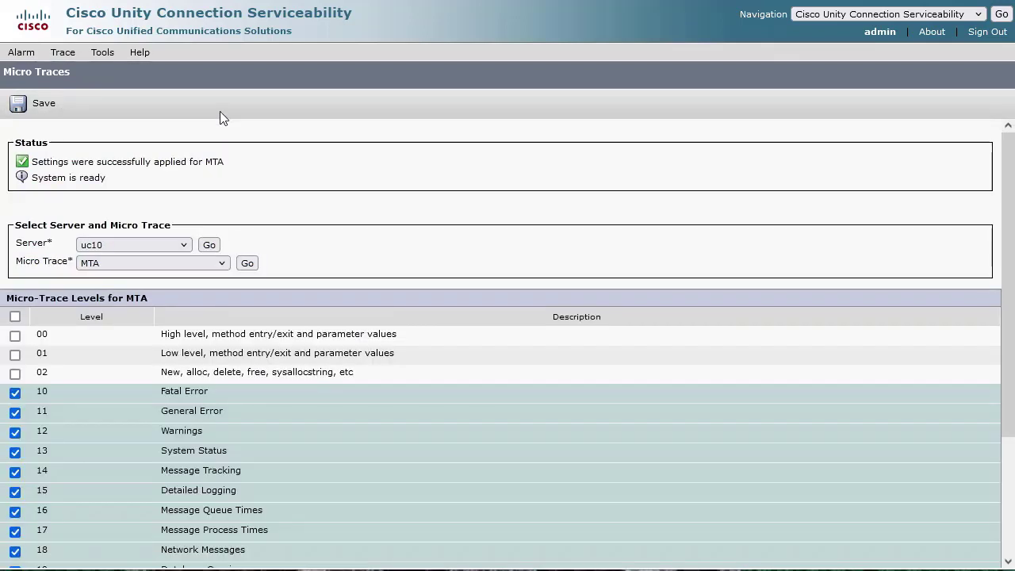